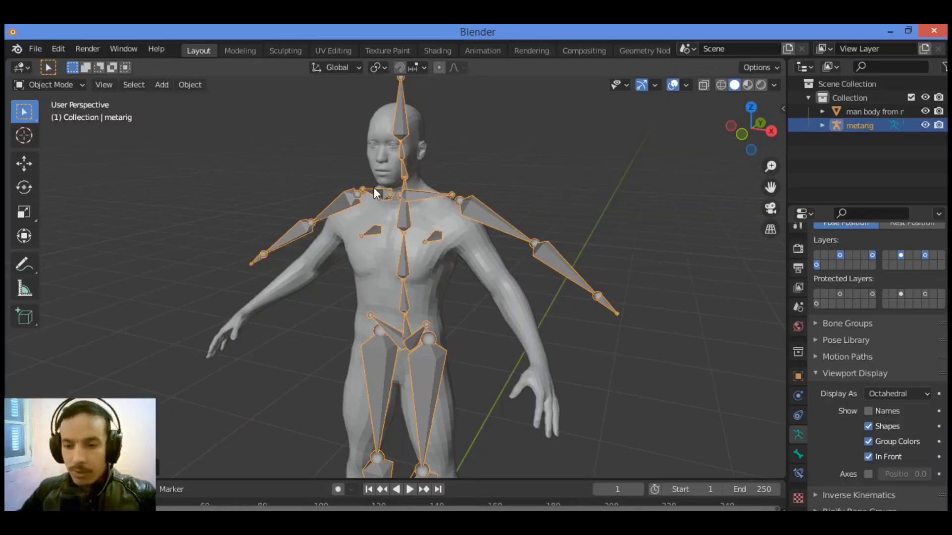
Align the view to the front, put the metarig in Edit Mode and clear the bone selection.
key("KP_1")
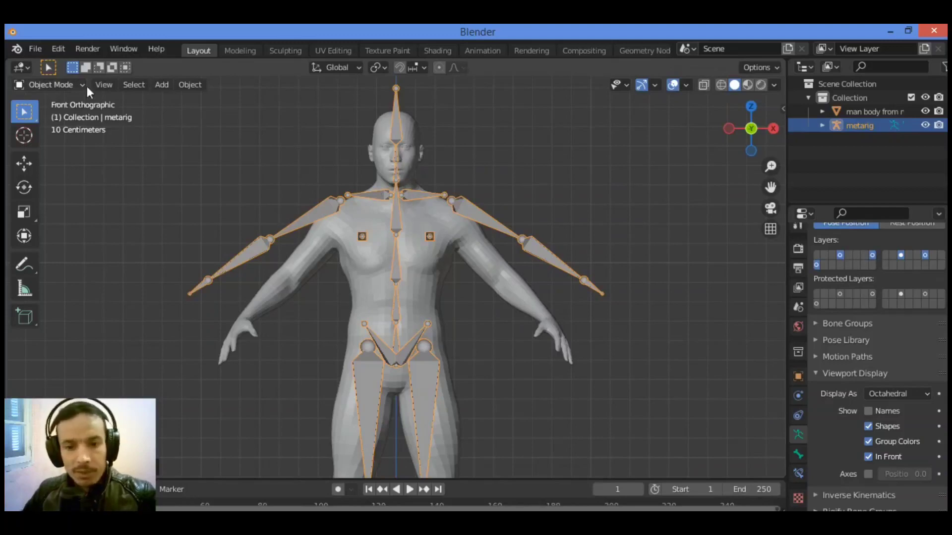
left_click(59, 83)
left_click(58, 84)
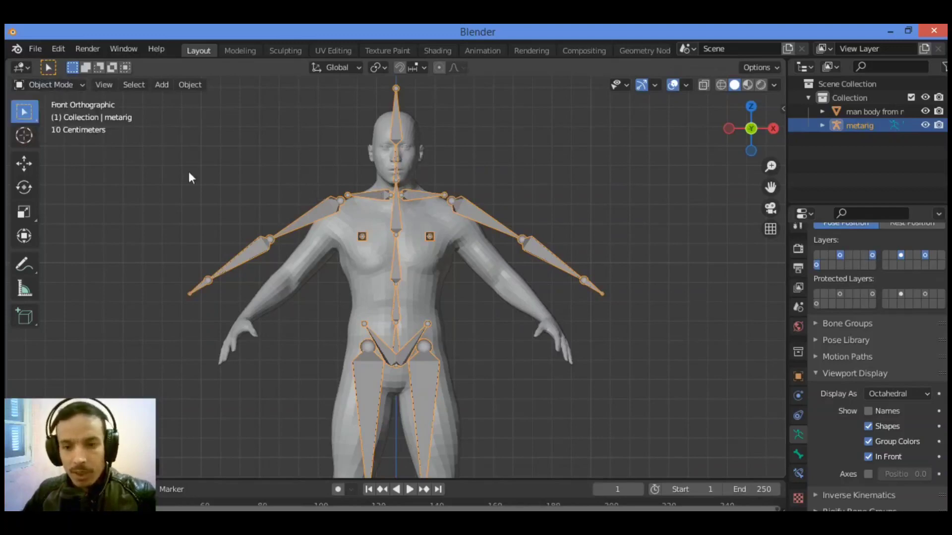
left_click(74, 82)
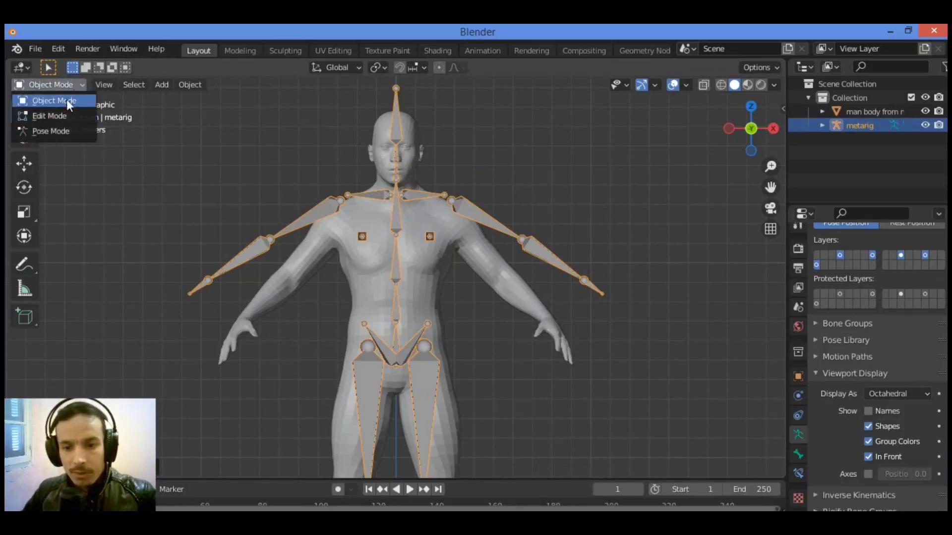
left_click(64, 115)
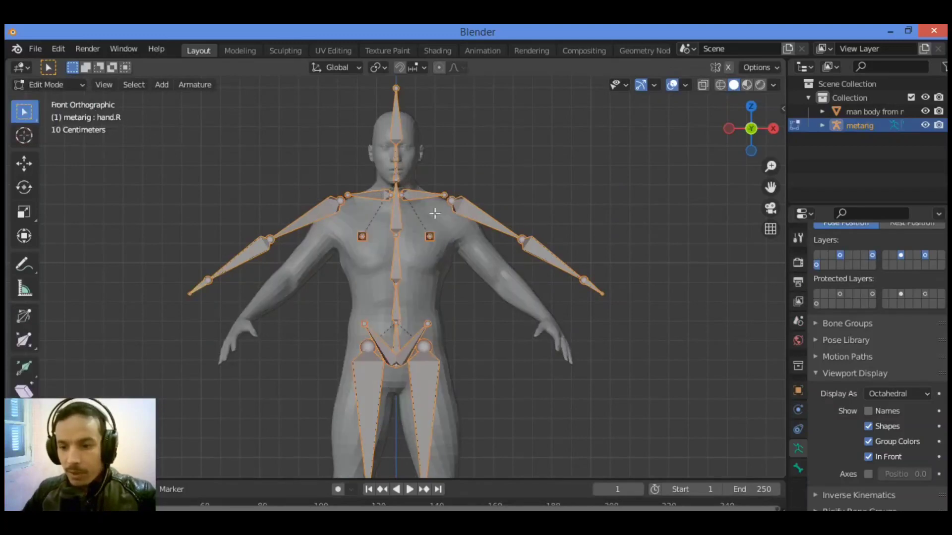
left_click(632, 204)
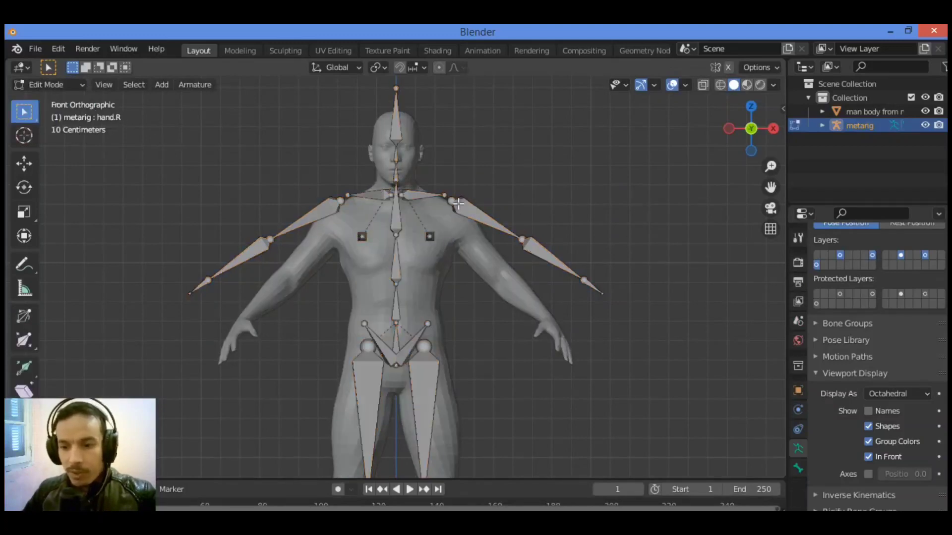
Try to lower the upper_arm.L bone about 0.067 m and the tip of the shoulder.L bone about 0.074 m to match the body's shoulder.
left_click(459, 204)
scroll(551, 211, "up", 1)
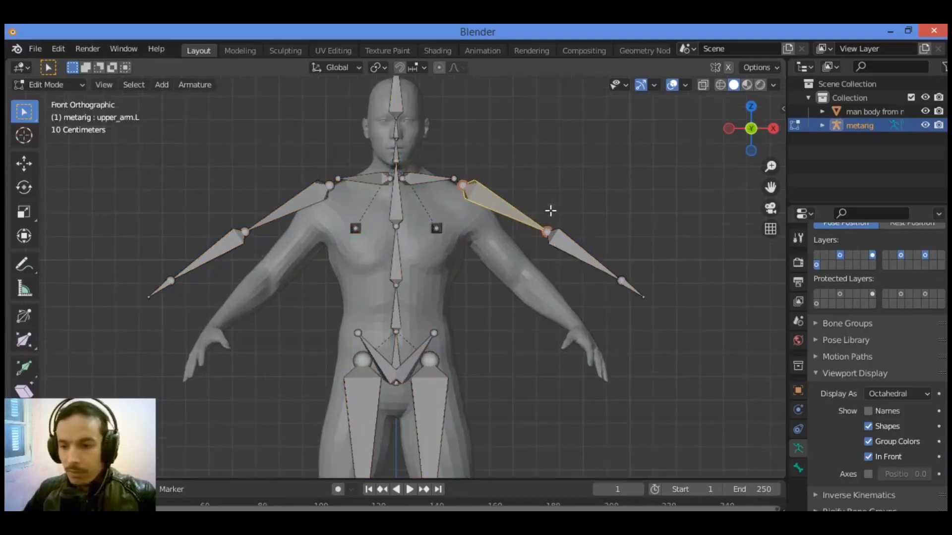
scroll(595, 209, "up", 1)
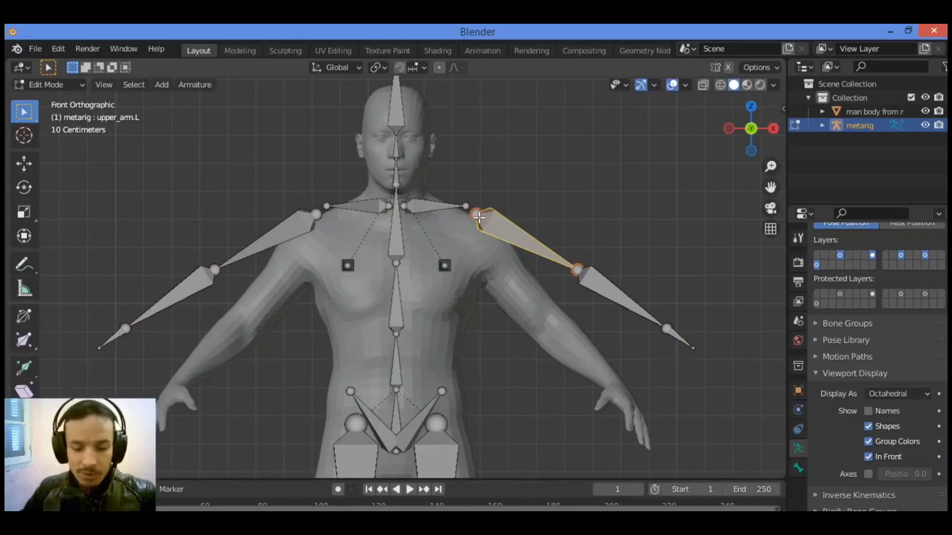
key("g")
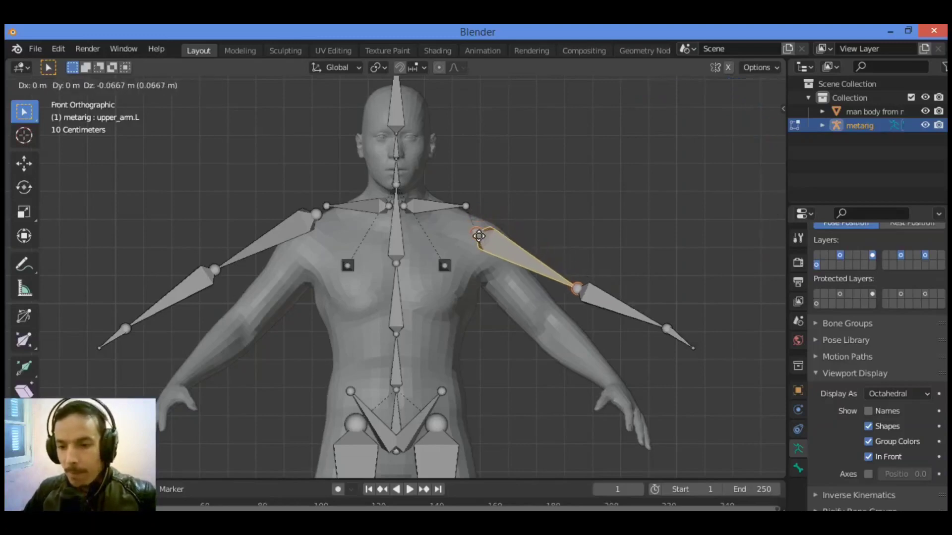
left_click(479, 236)
left_click(485, 202)
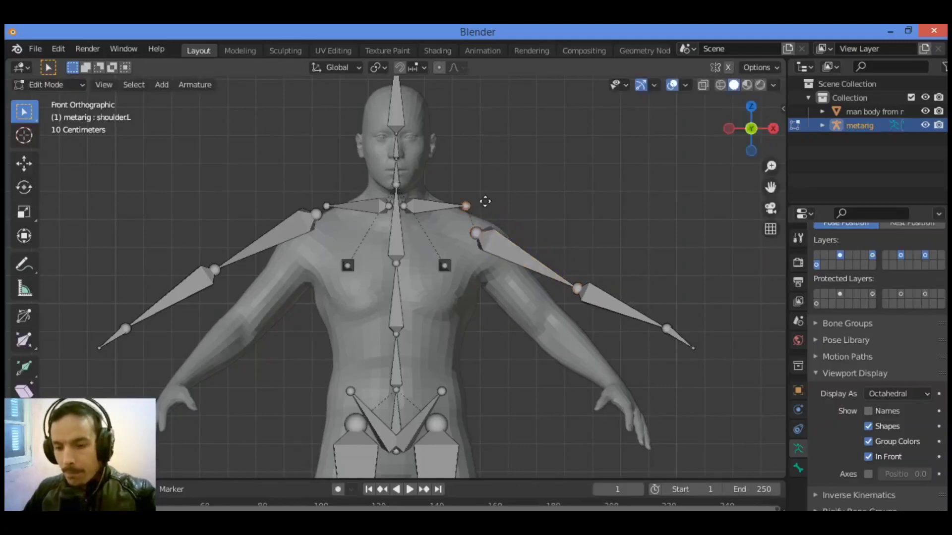
key("g")
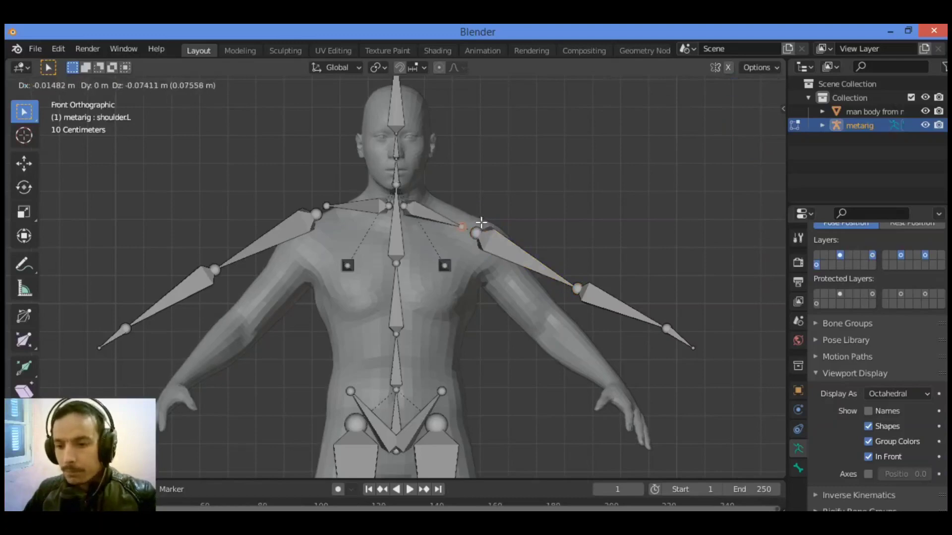
left_click(481, 223)
Try to fit the elbow, wrist and hand-tip joints of the rig's left arm to the body's arm.
left_click(583, 283)
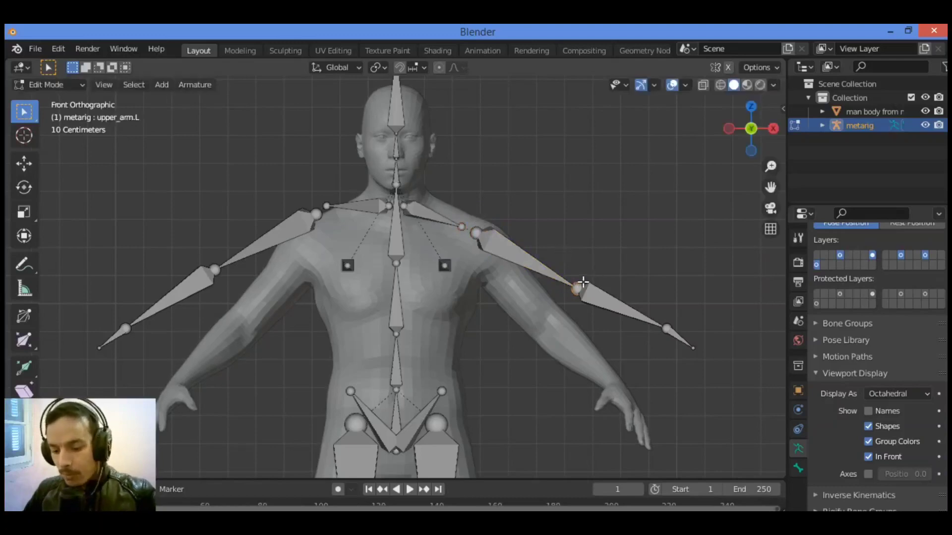
key("g")
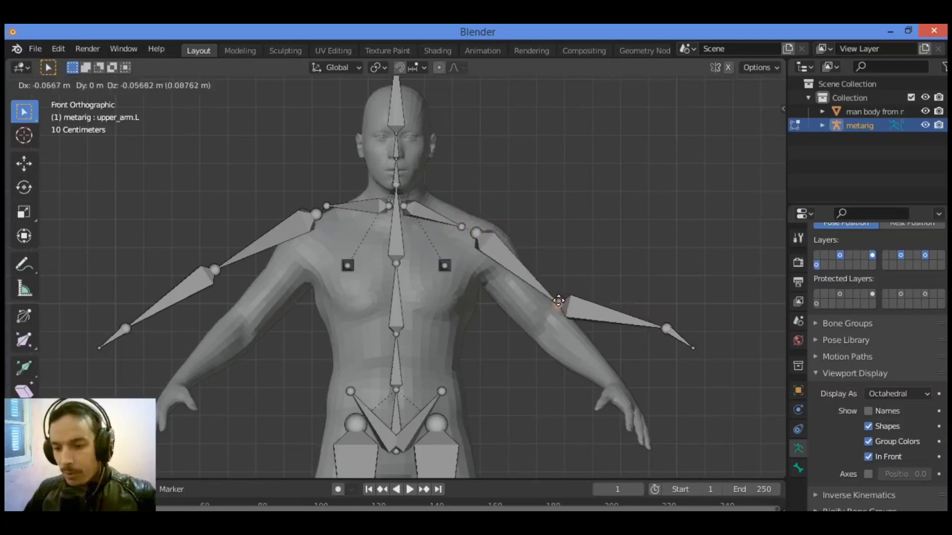
left_click(543, 317)
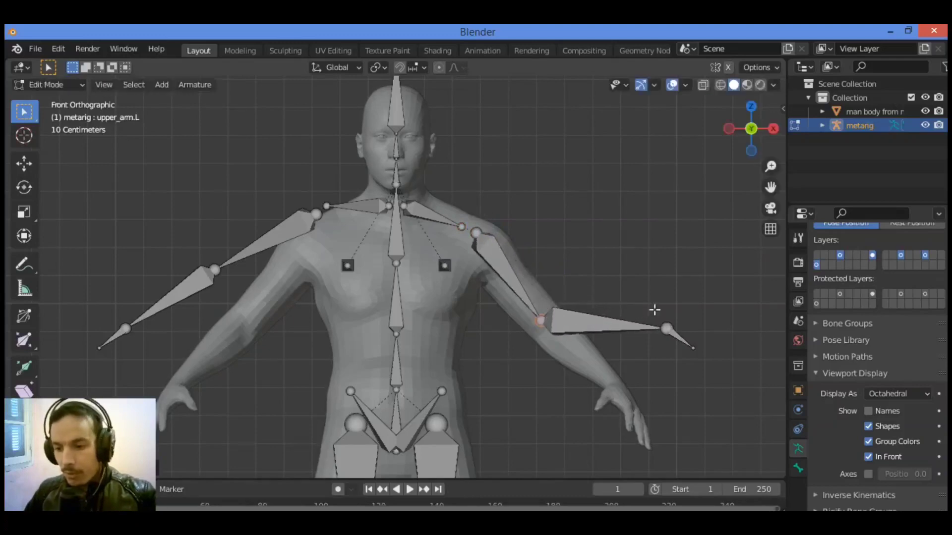
left_click(664, 315)
key("g")
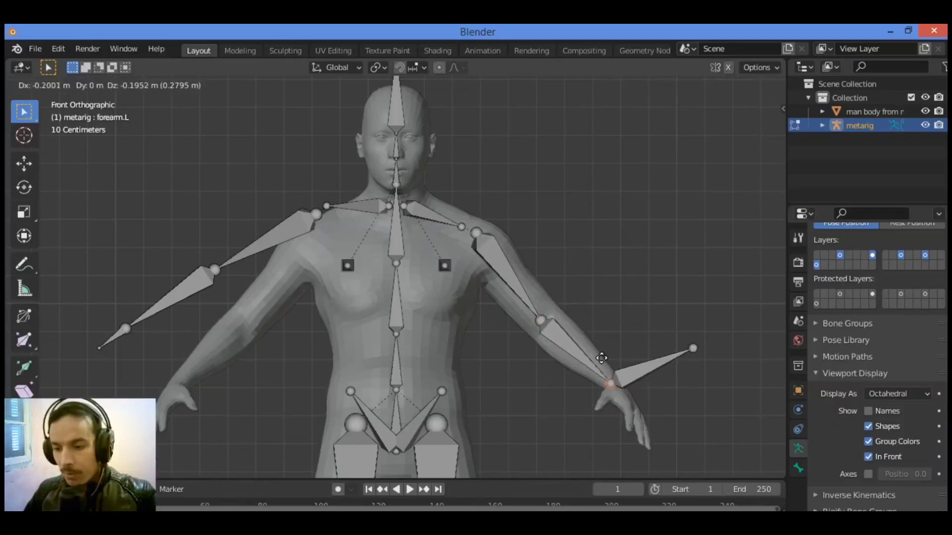
left_click(602, 358)
left_click(695, 349)
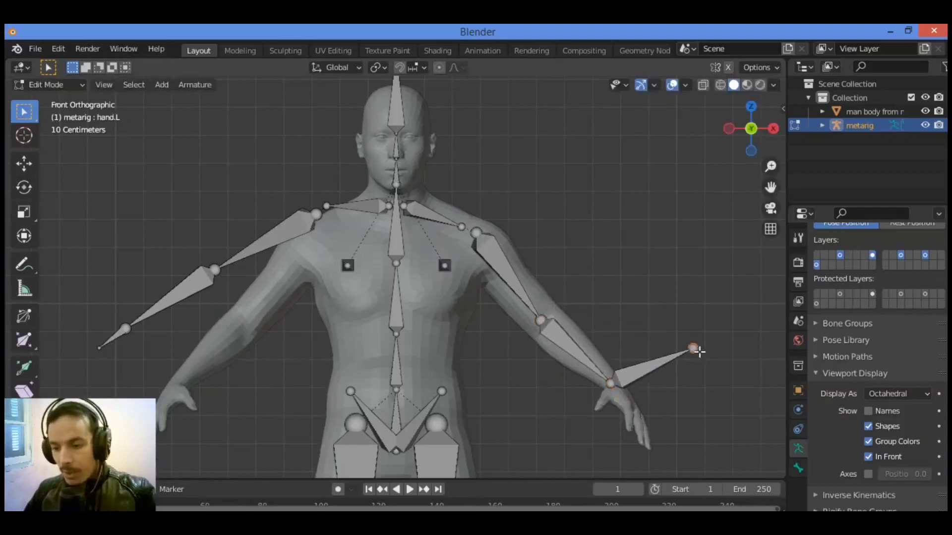
key("g")
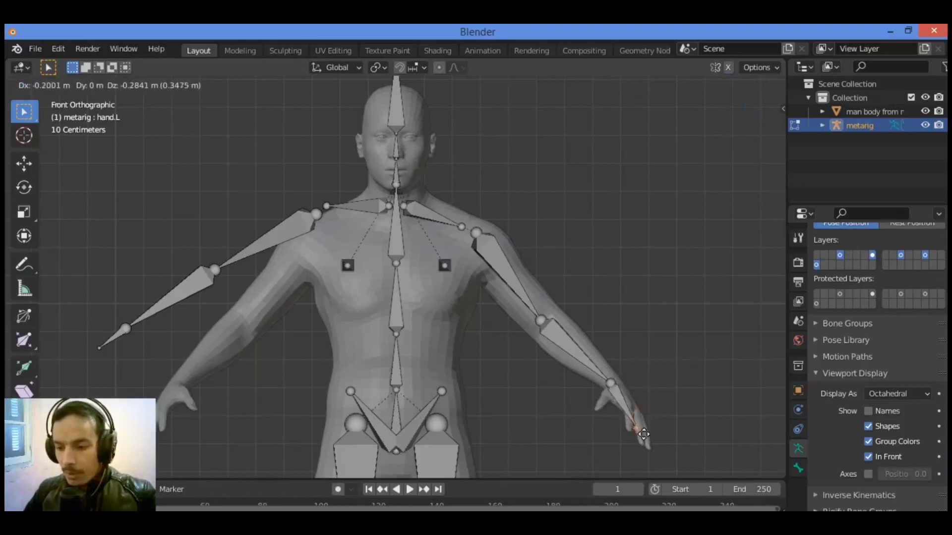
left_click(640, 436)
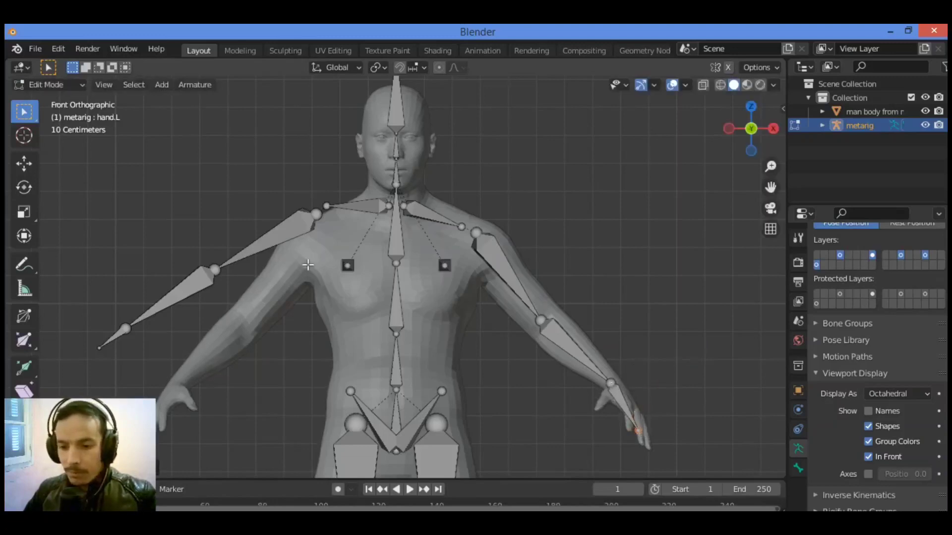
Undo all the moves made to the left shoulder, arm and hand bones.
key("ctrl+z")
key("ctrl+z")
key("ctrl+z")
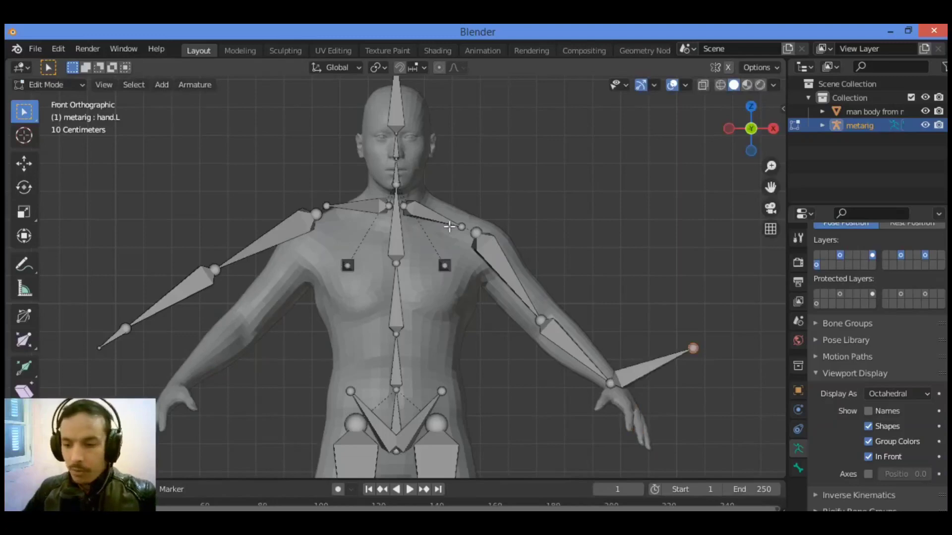
key("ctrl+z")
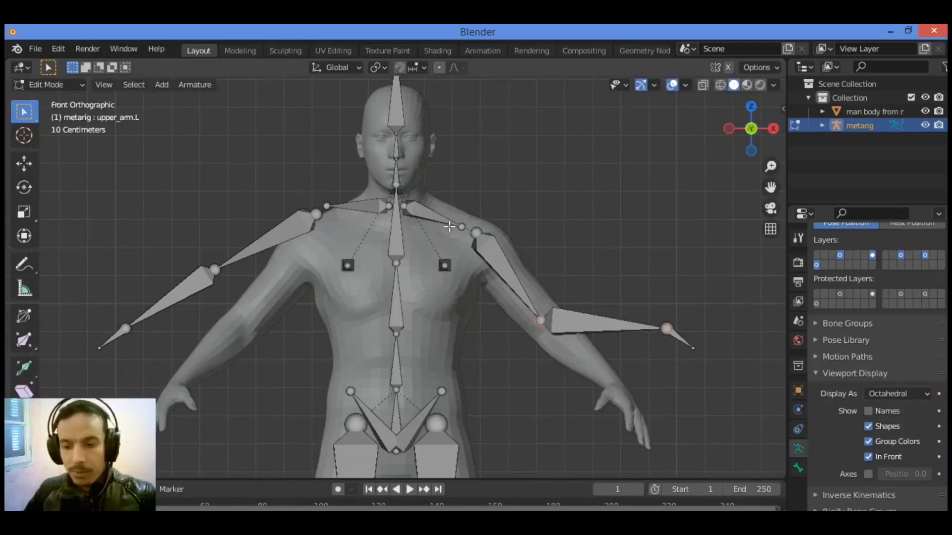
key("ctrl+z")
key("ctrl+z")
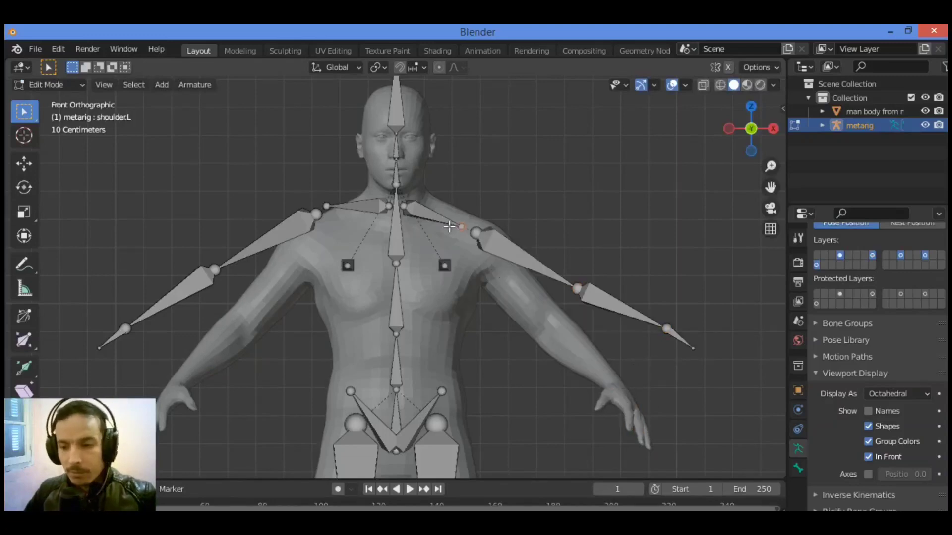
key("ctrl+z")
key("ctrl+z")
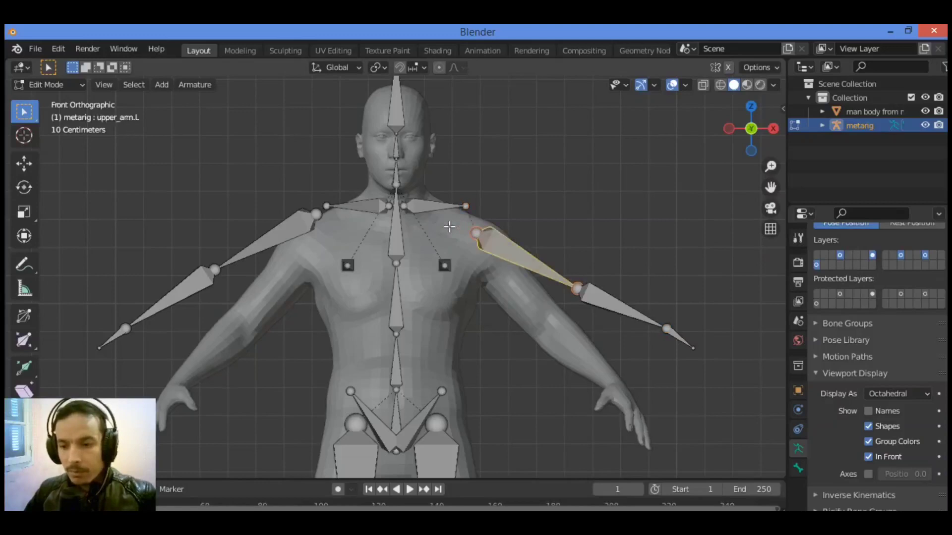
key("ctrl+z")
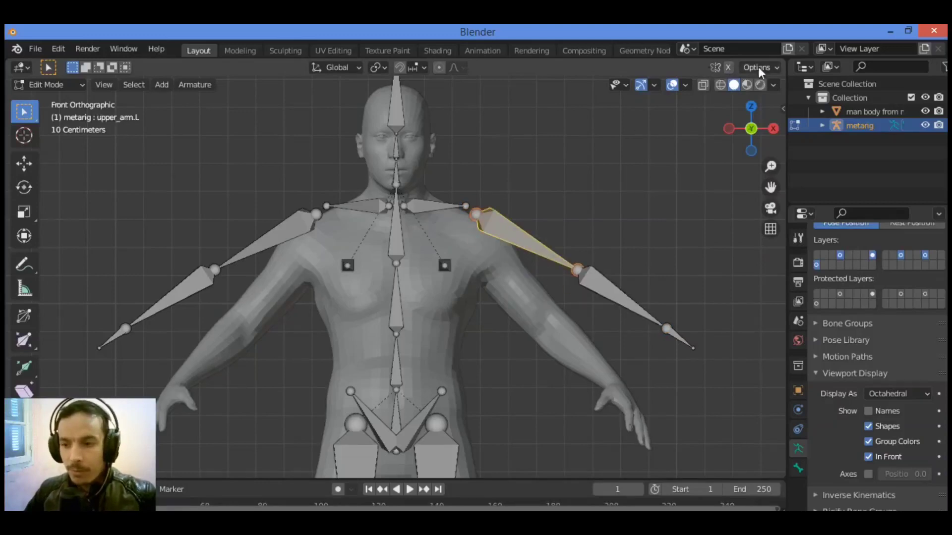
Turn on X-axis mirroring for editing the armature's bones.
left_click(727, 68)
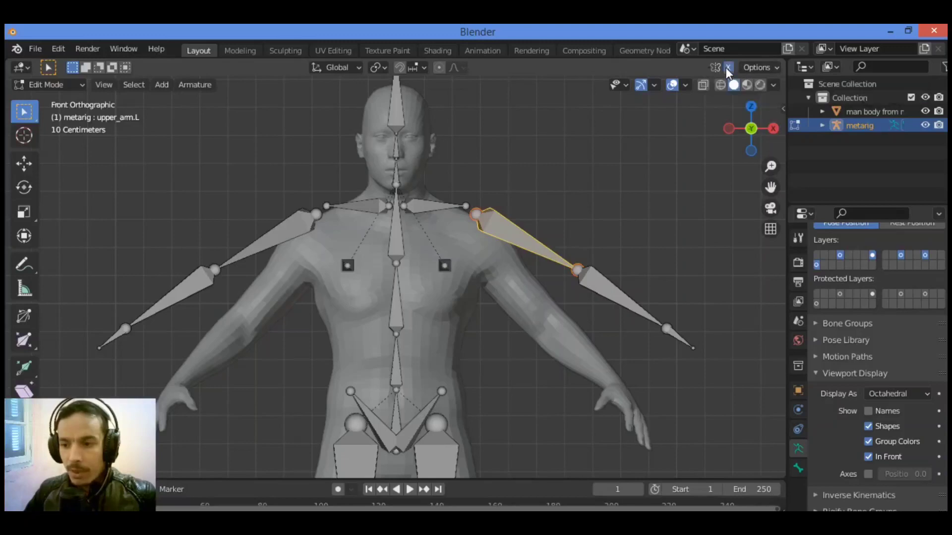
scroll(656, 235, "down", 2)
scroll(656, 235, "down", 5)
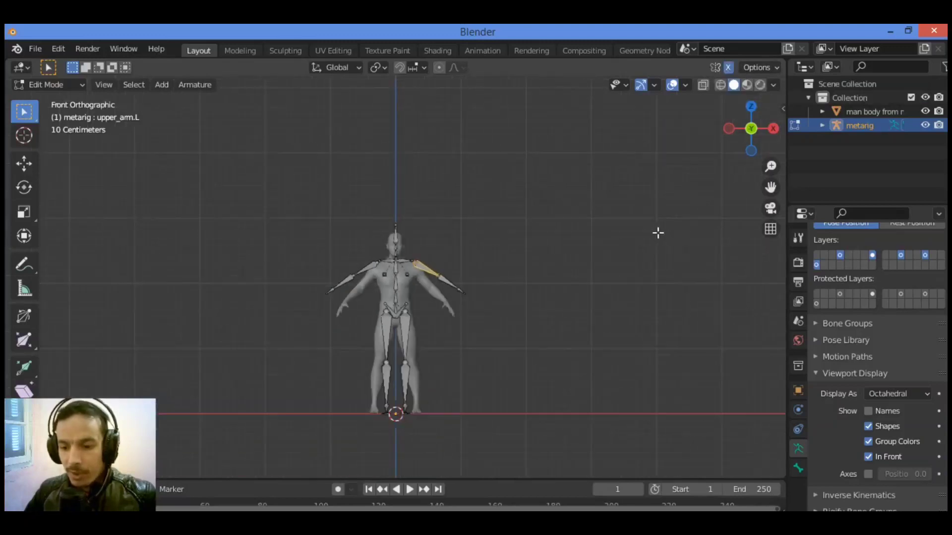
scroll(658, 233, "up", 9)
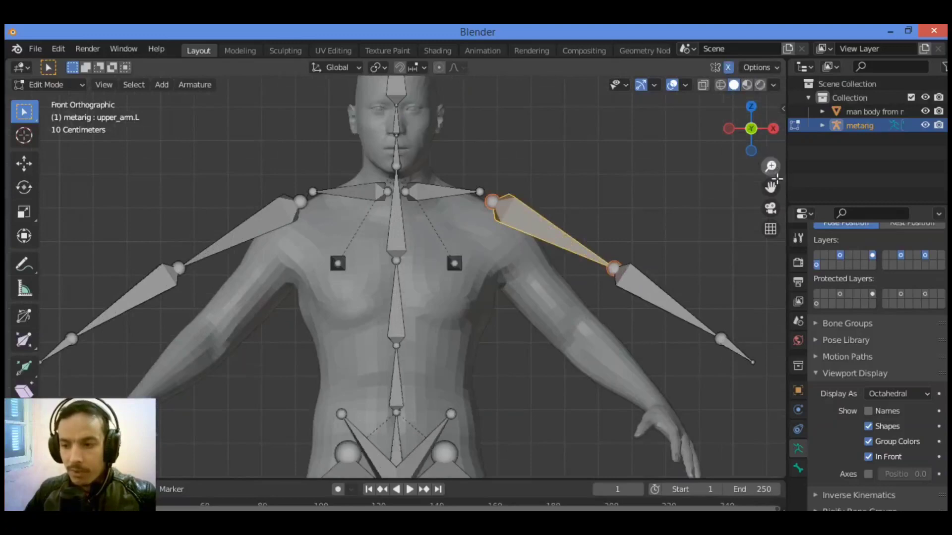
left_click_drag(771, 189, 732, 217)
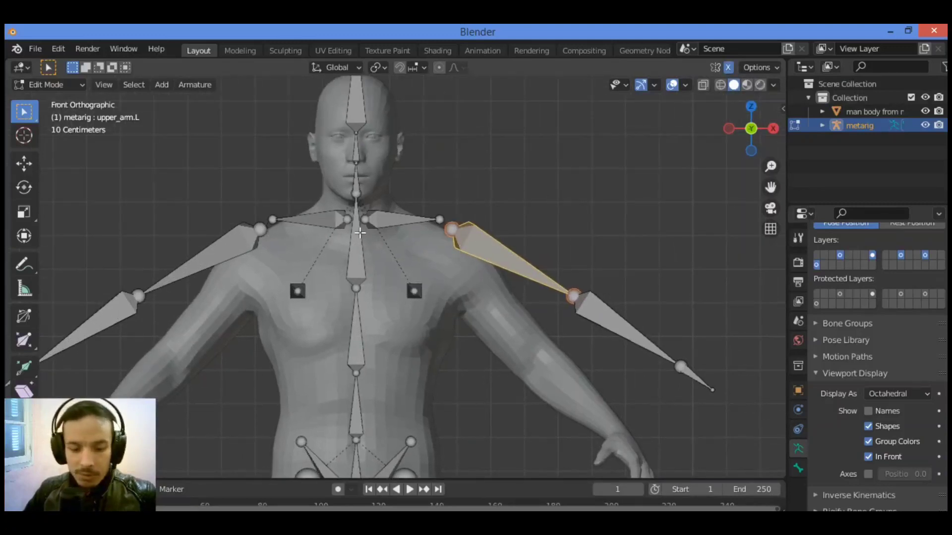
Return the metarig to Object Mode and scale it uniformly to about 0.96.
key("Tab")
key("s")
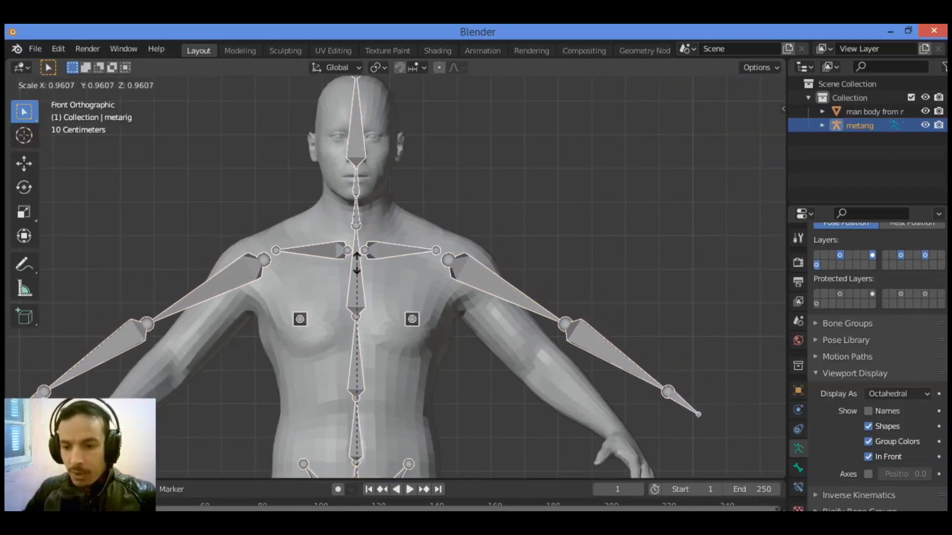
left_click(357, 263)
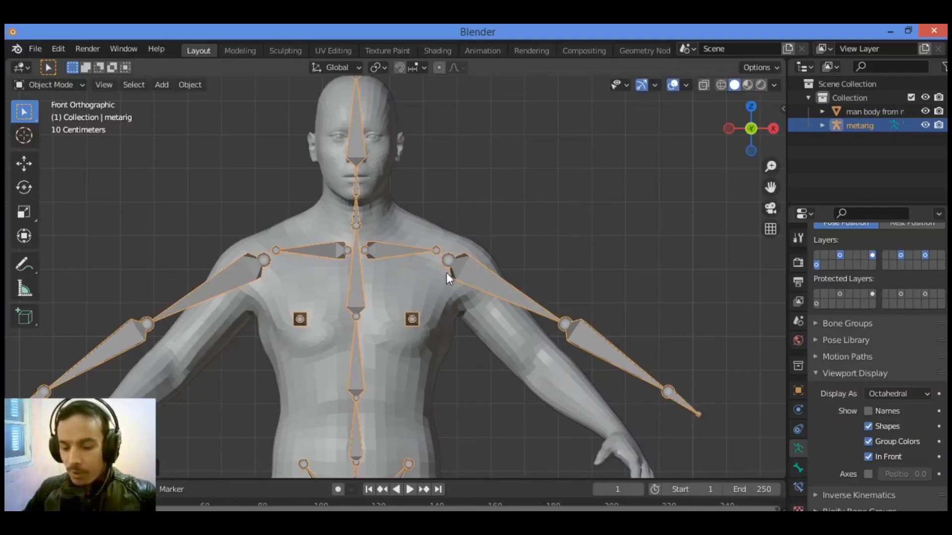
In Edit Mode, move the shoulder.L tip and upper_arm.L head together about 0.07 m outward and slightly down into the body's shoulder.
key("Tab")
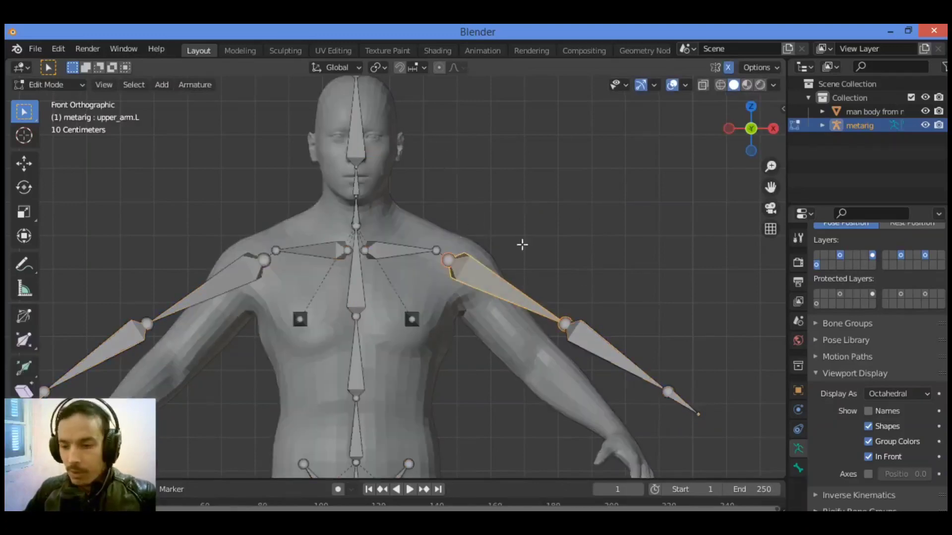
left_click_drag(468, 235, 429, 281)
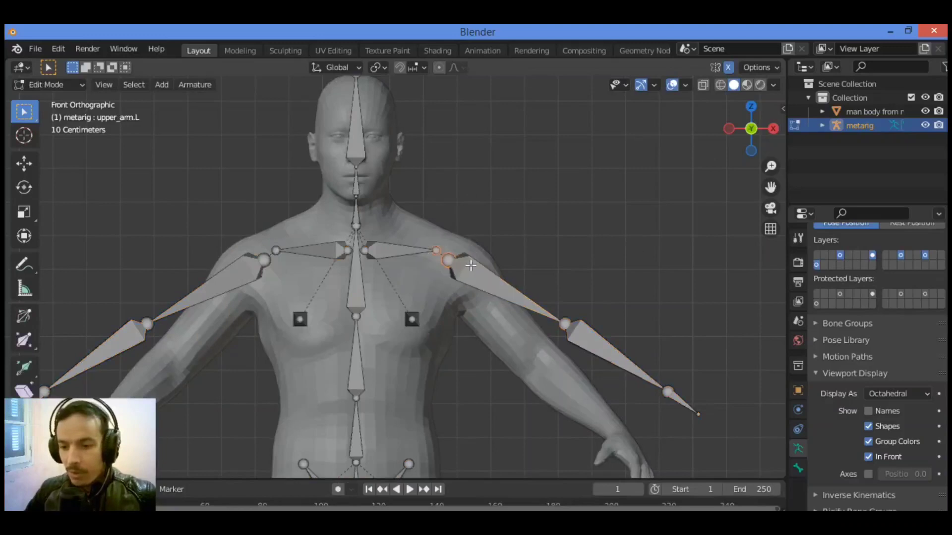
left_click(602, 271)
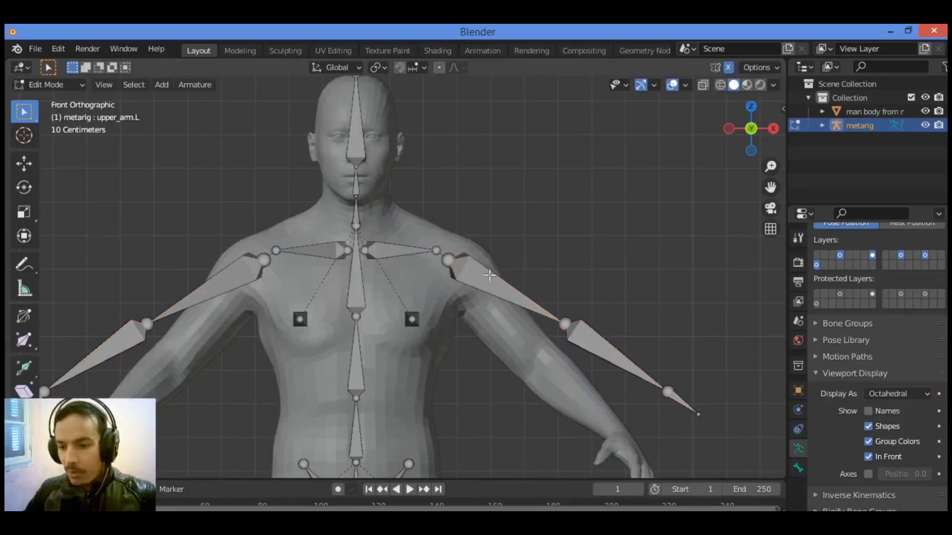
left_click_drag(457, 244, 410, 282)
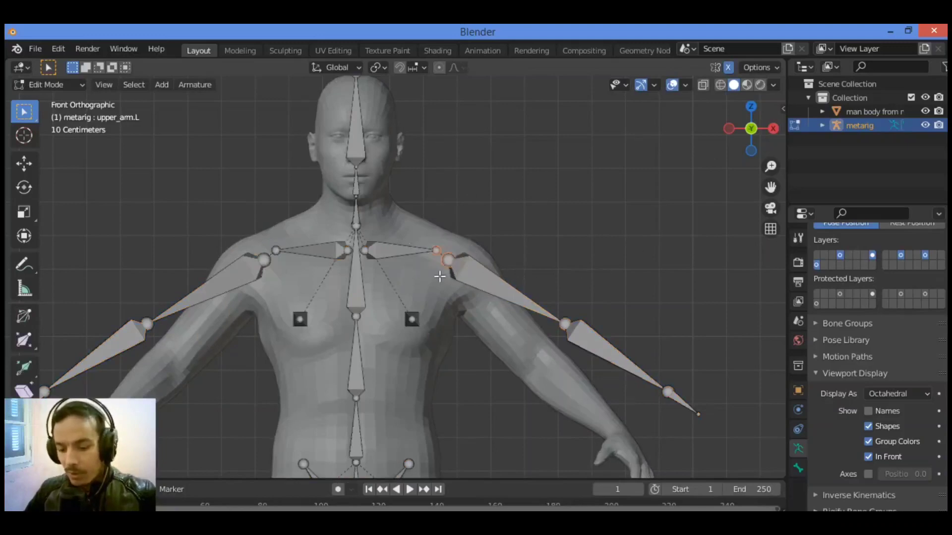
key("g")
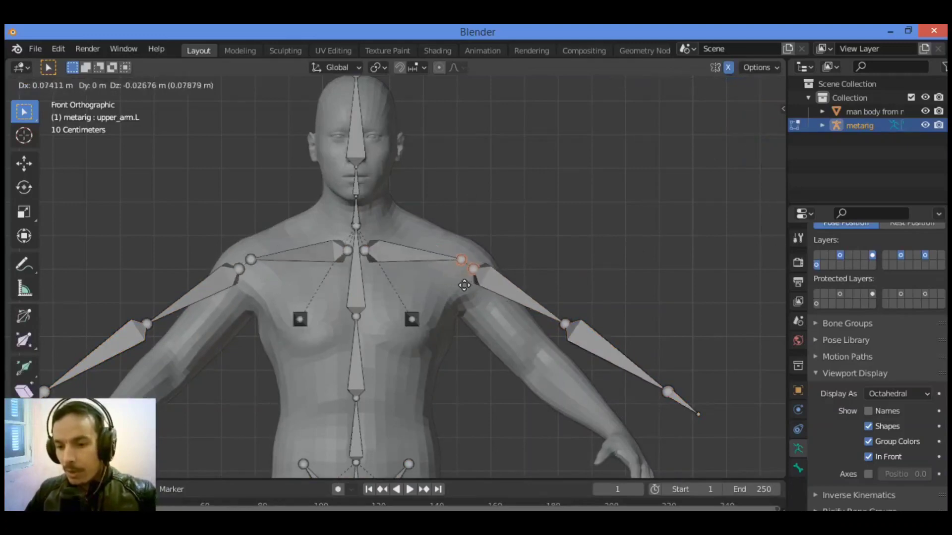
left_click(465, 292)
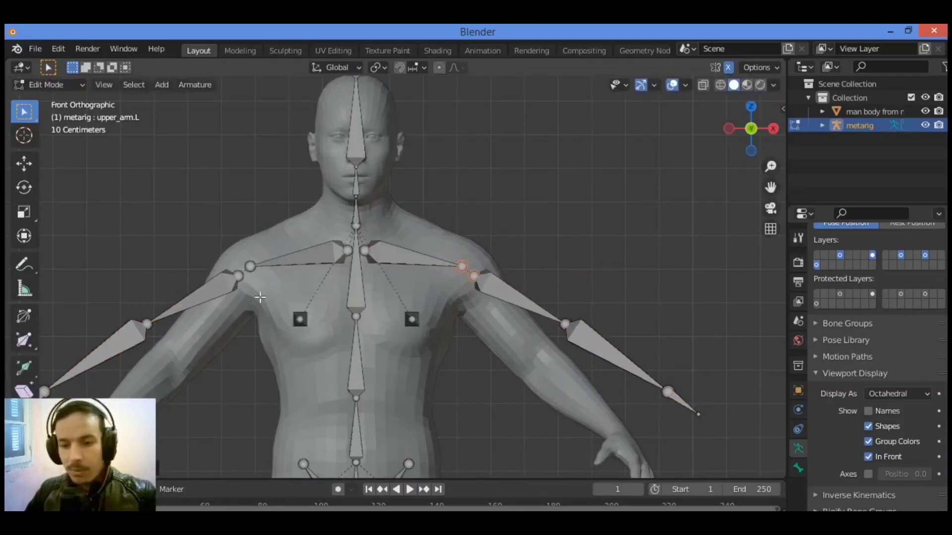
Move the left elbow joint about 0.15 m and the left wrist joint about 0.2 m inward and down into the arm mesh.
left_click_drag(594, 298, 526, 350)
key("g")
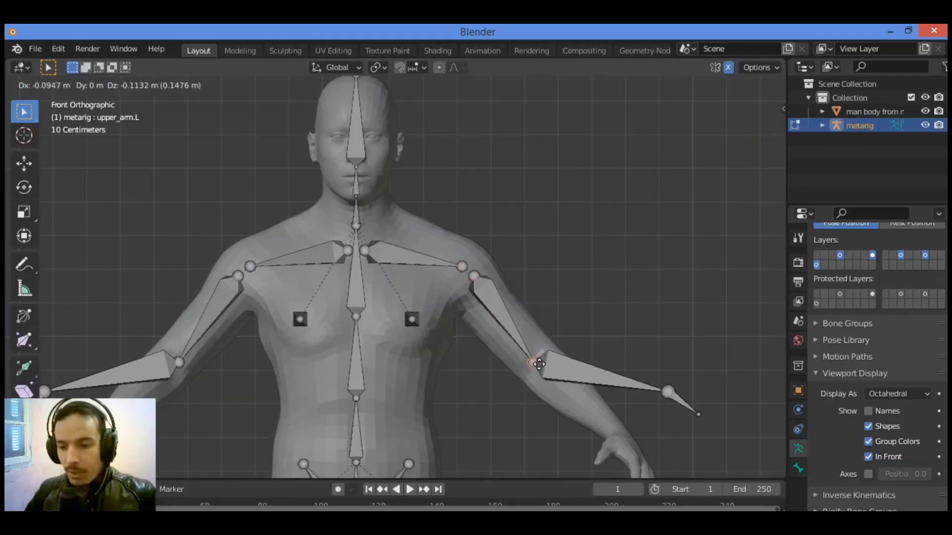
left_click(539, 364)
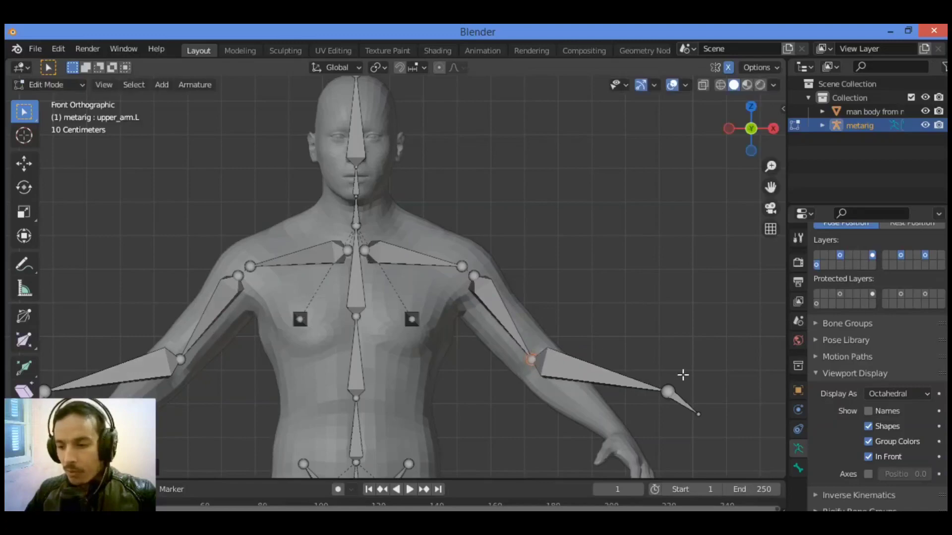
left_click_drag(647, 404, 685, 367)
key("g")
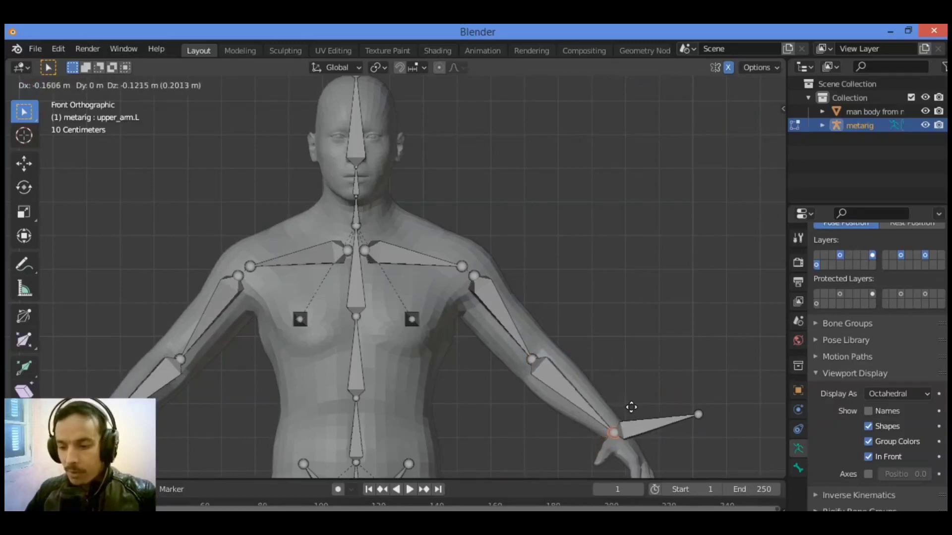
left_click(633, 404)
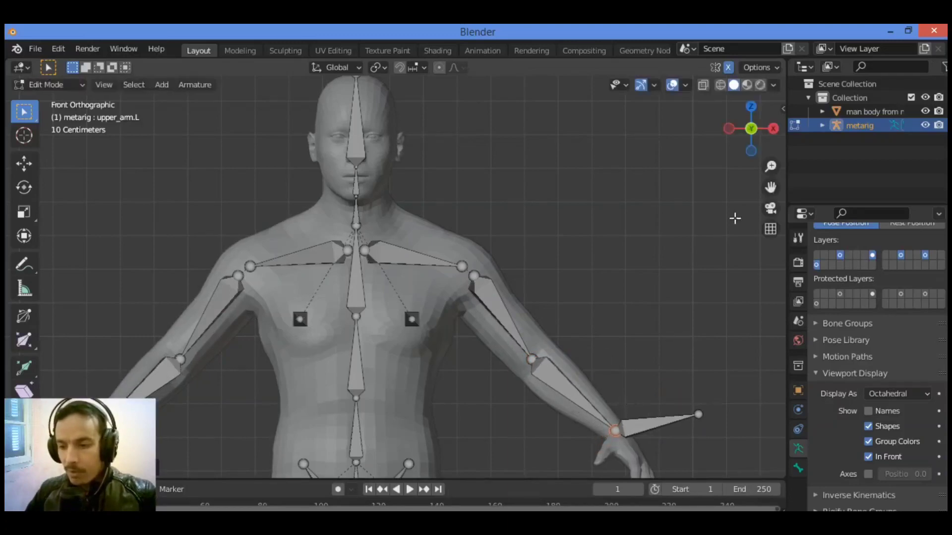
Move the tip of the left hand bone about 0.28 m down and inward to the fingertips.
left_click_drag(771, 188, 760, 103)
left_click_drag(722, 300, 679, 354)
key("g")
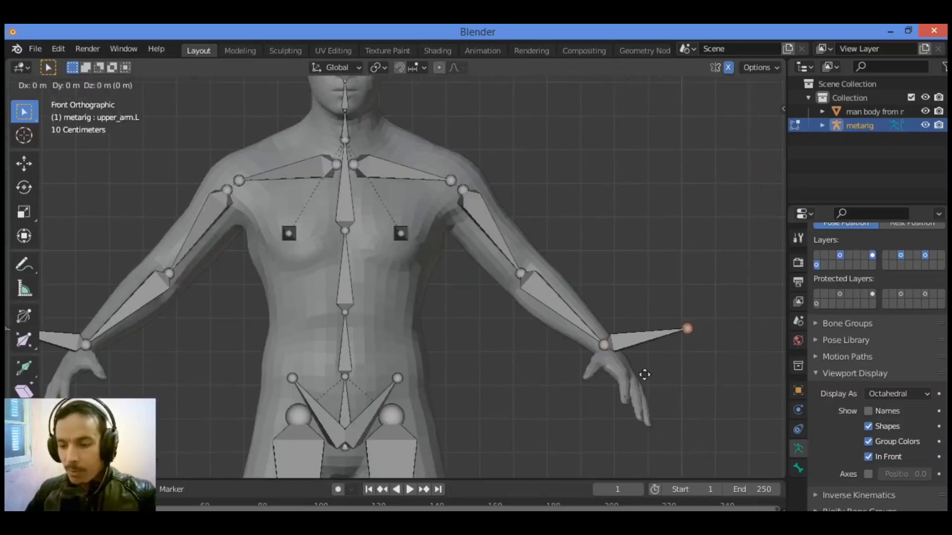
left_click(640, 427)
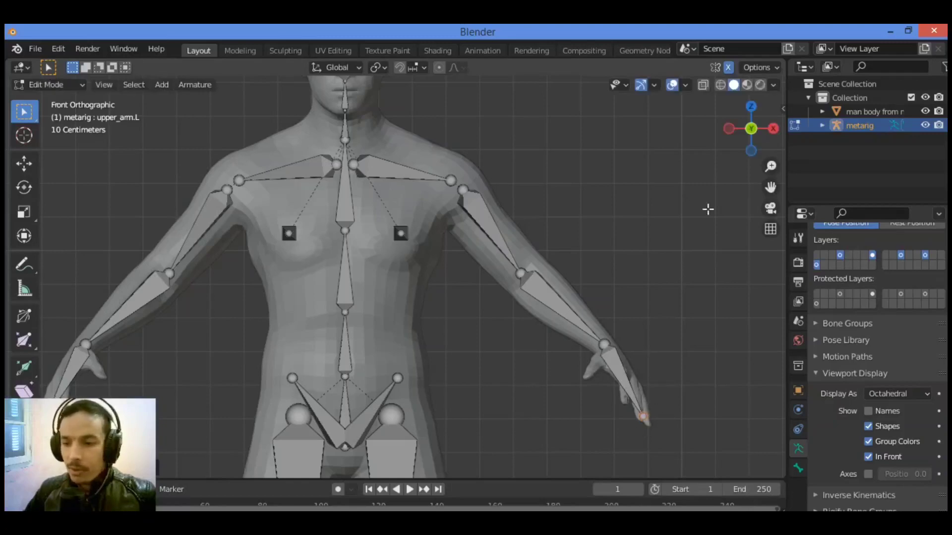
Move the pelvis bones, lower spine bone and both thigh heads together about 0.05 m down into the hips.
left_click_drag(770, 187, 786, 32)
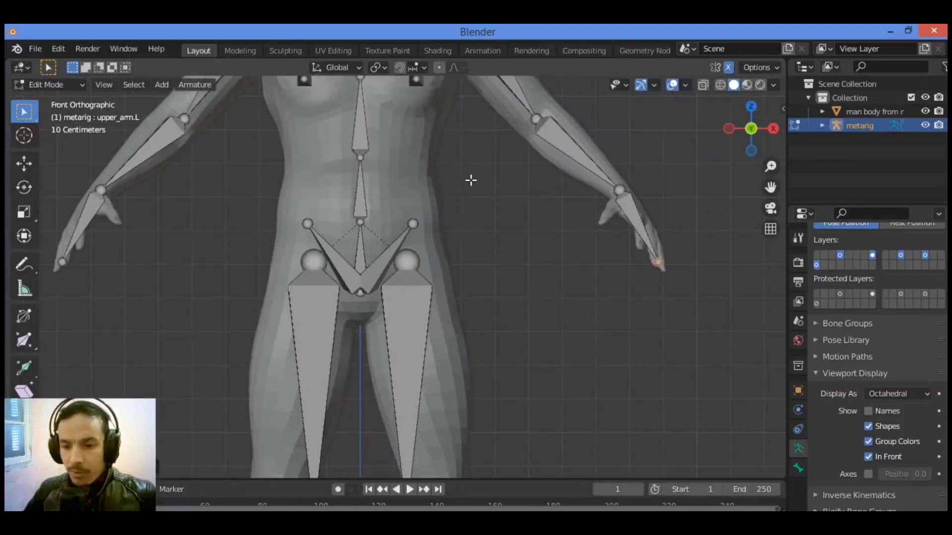
left_click_drag(471, 180, 164, 379)
key("g")
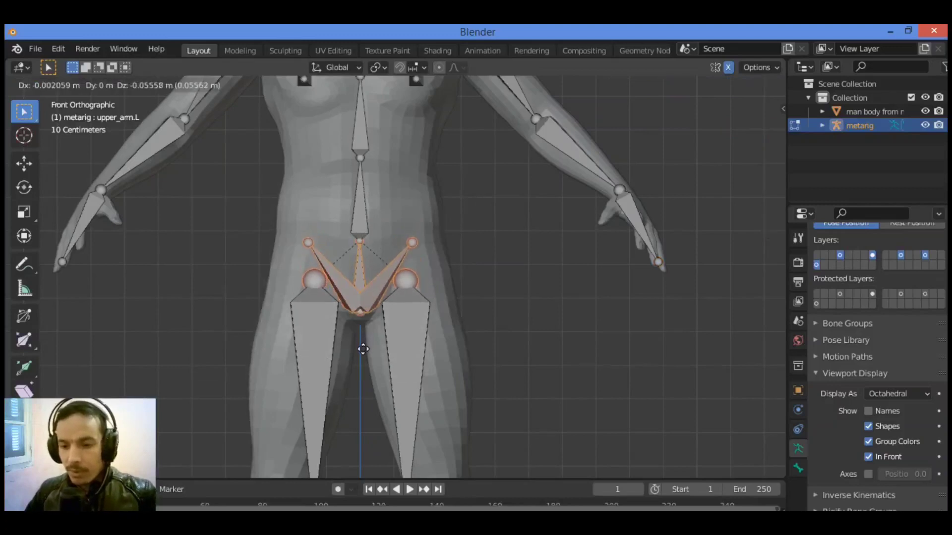
left_click(362, 345)
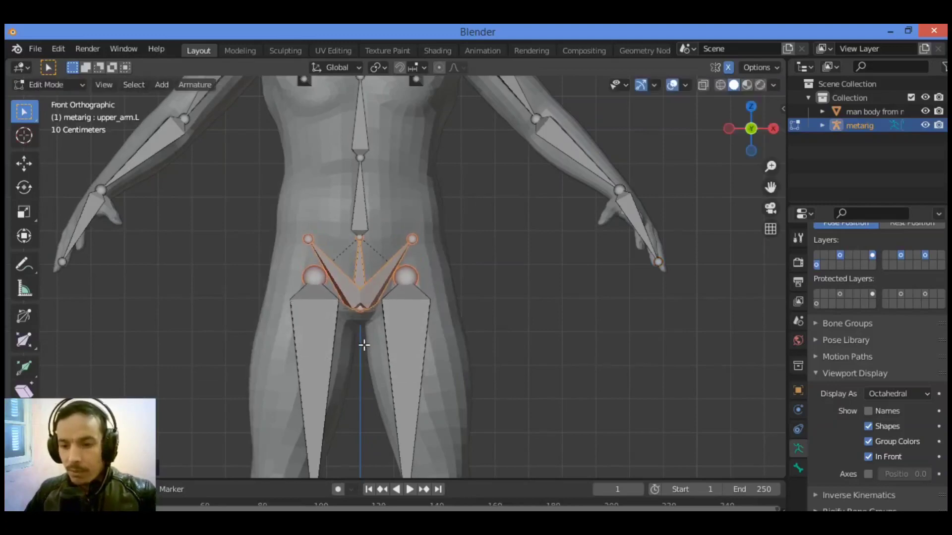
Move the thigh.L head slightly outward and down to the centre of the upper thigh.
left_click(413, 274)
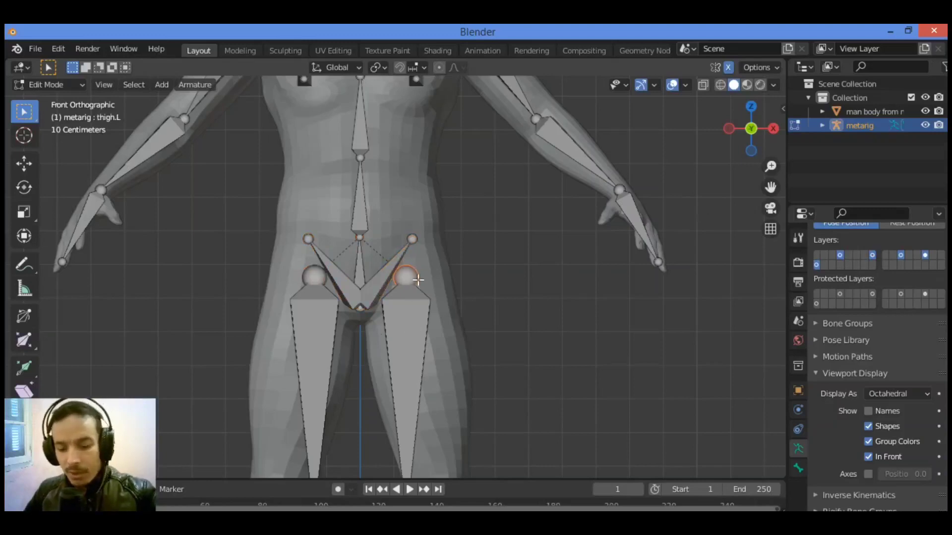
key("g")
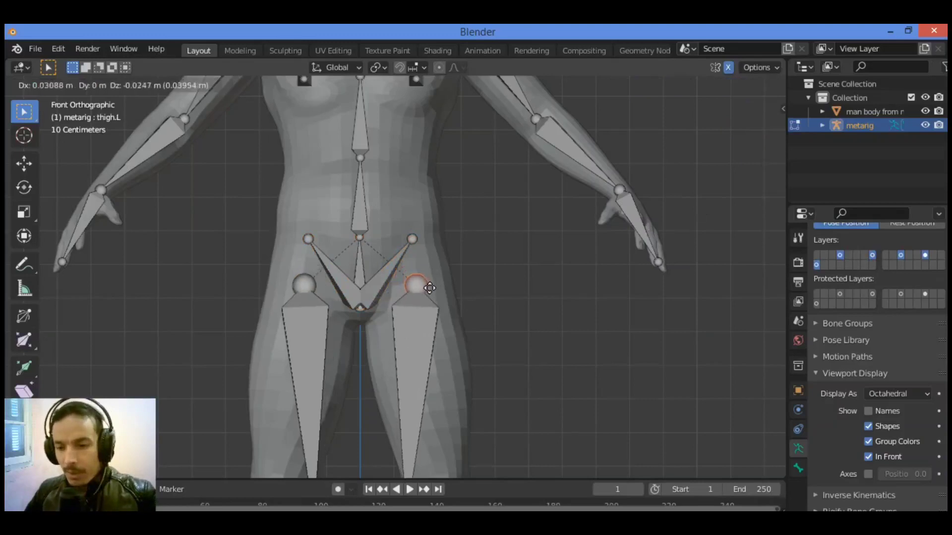
left_click(432, 297)
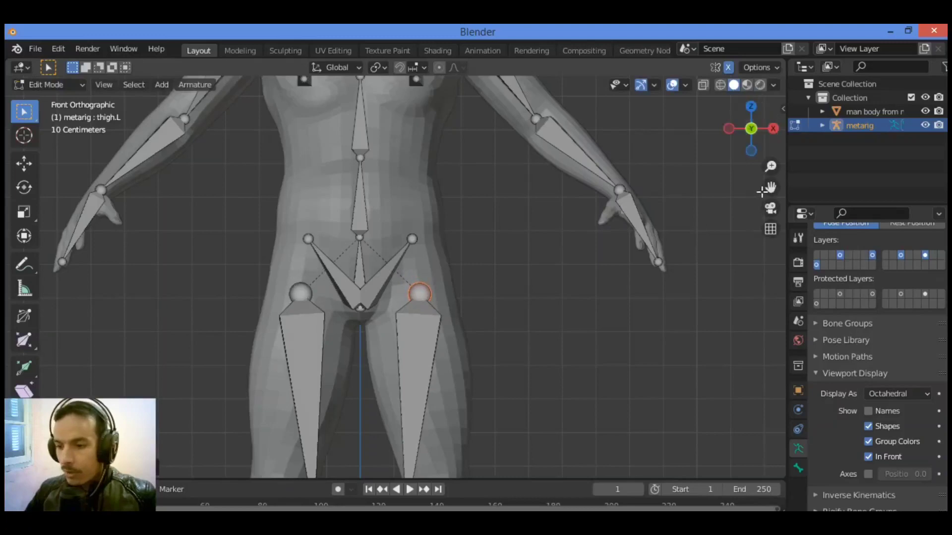
Move the left knee joint about 0.13 m outward into the knee of the body mesh.
left_click_drag(770, 187, 754, 0)
left_click(390, 316)
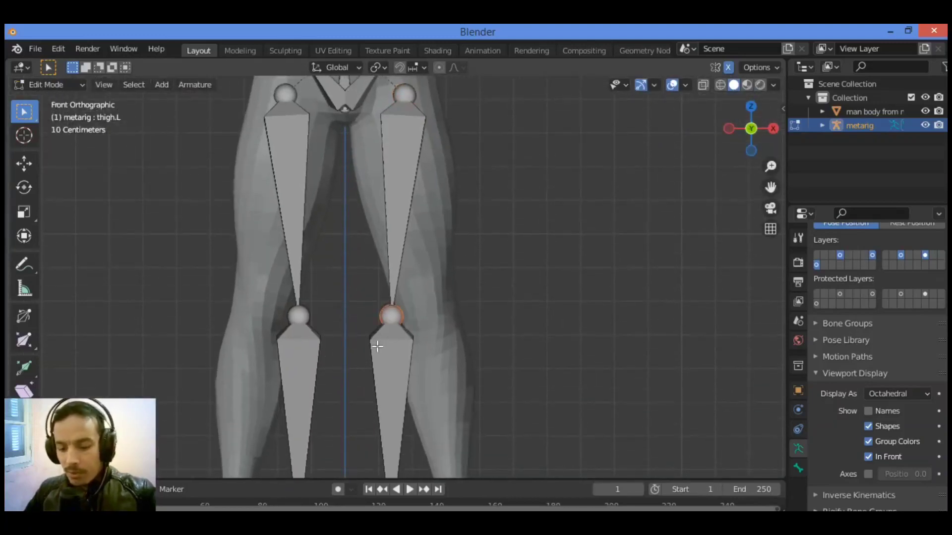
key("g")
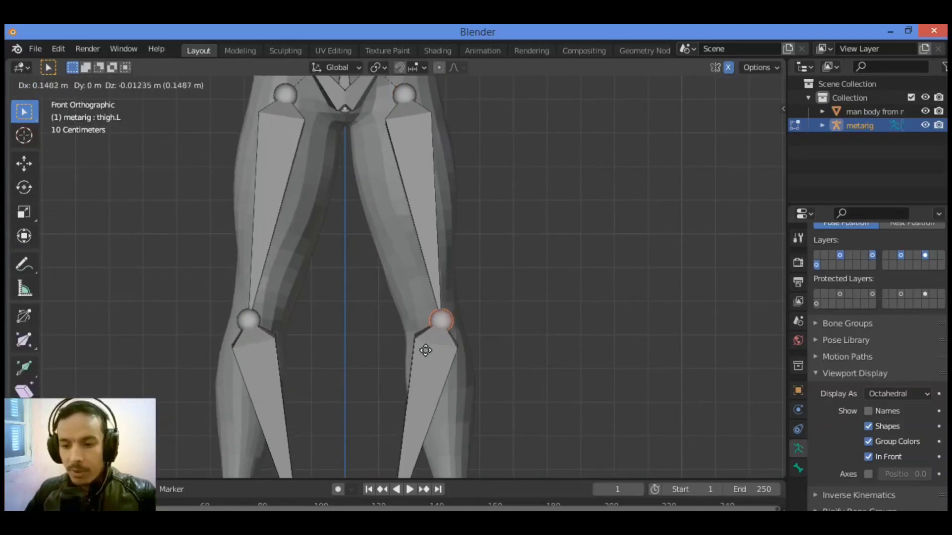
left_click(419, 349)
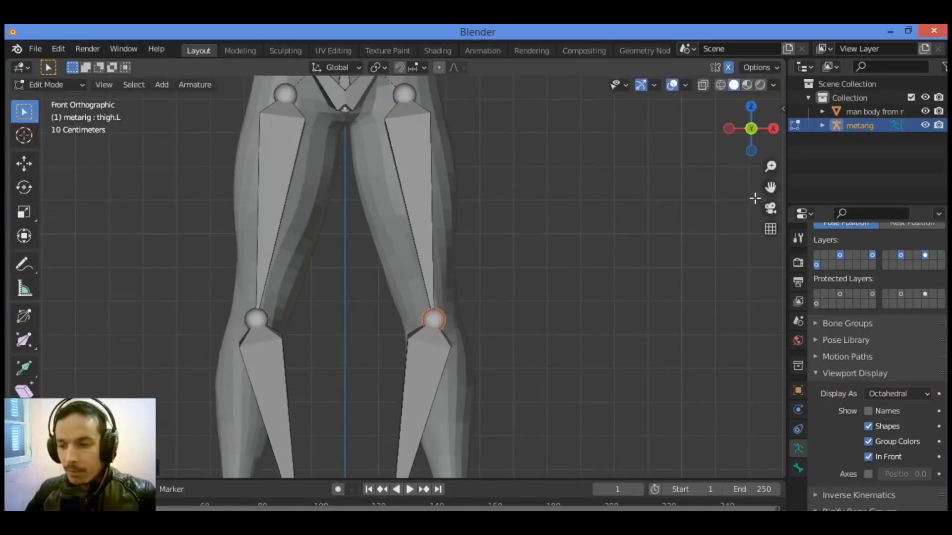
Move the left ankle joint about 0.18 m outward and slightly up into the body's ankle.
left_click_drag(771, 188, 751, 15)
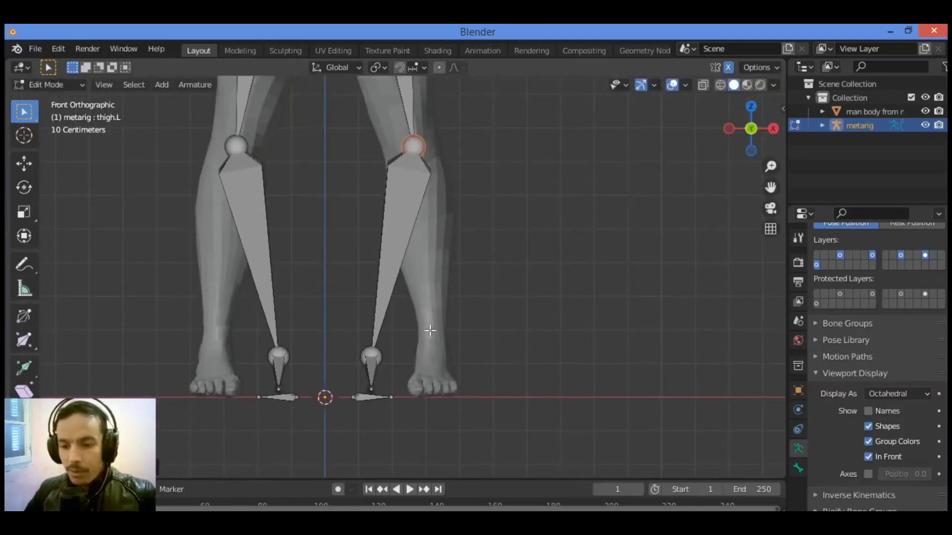
left_click_drag(430, 330, 340, 365)
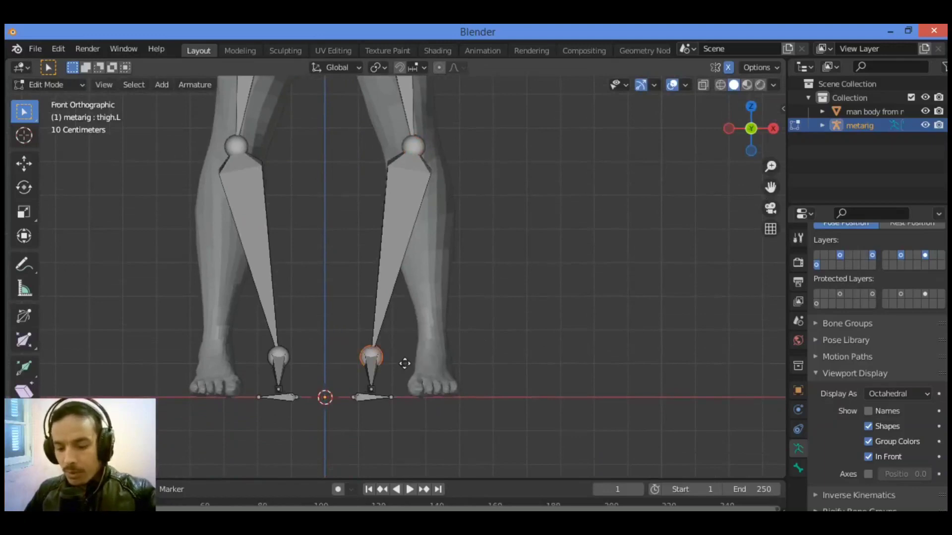
key("g")
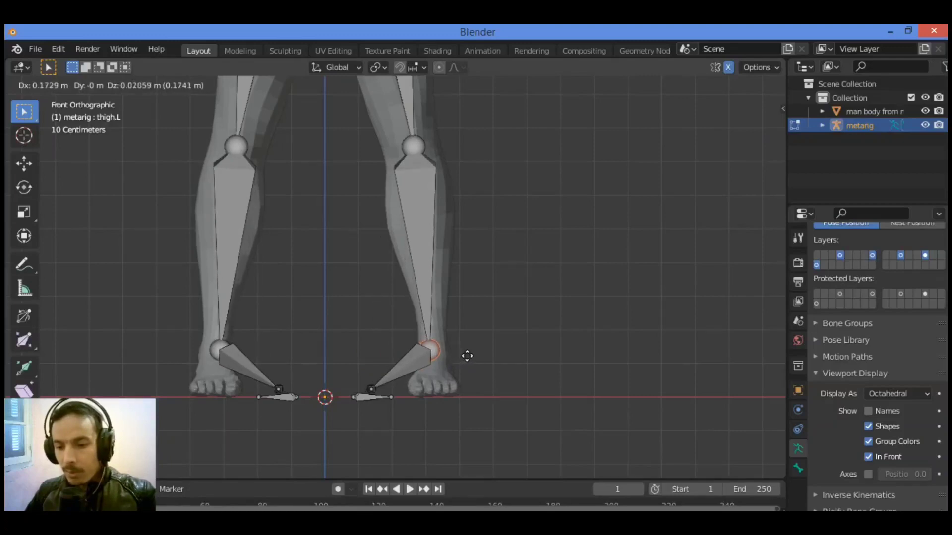
left_click(467, 356)
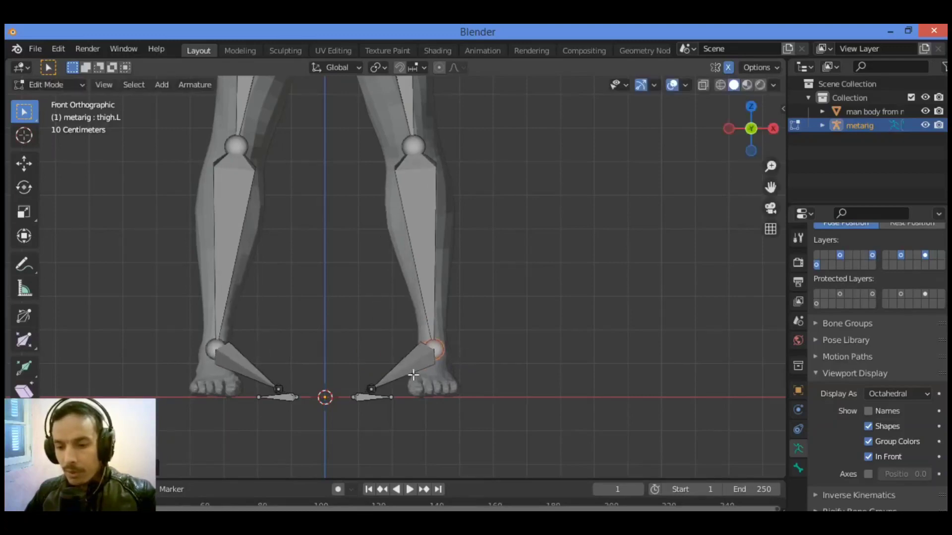
In the right side view, move the left ankle joint about 0.03 m forward and the knee joint slightly back to centre them in the leg.
left_click_drag(752, 128, 736, 118)
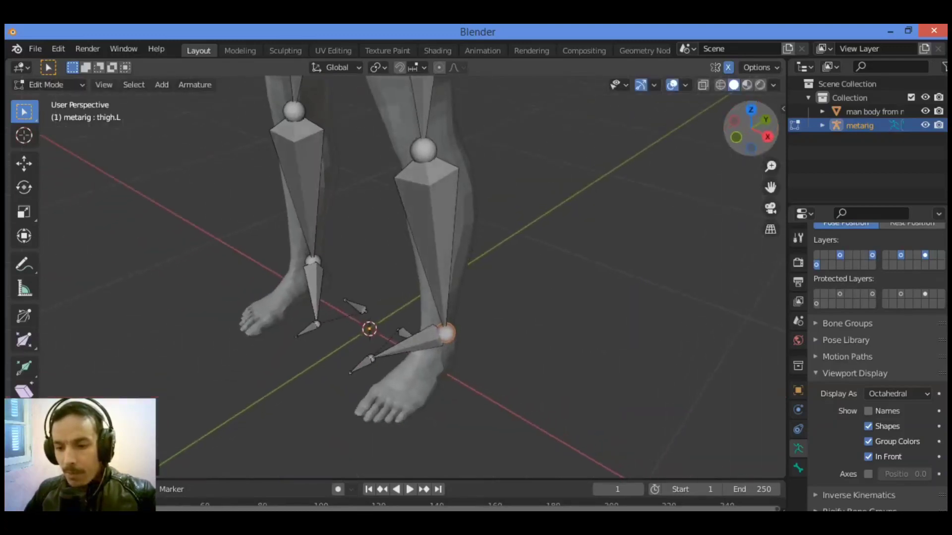
key("KP_3")
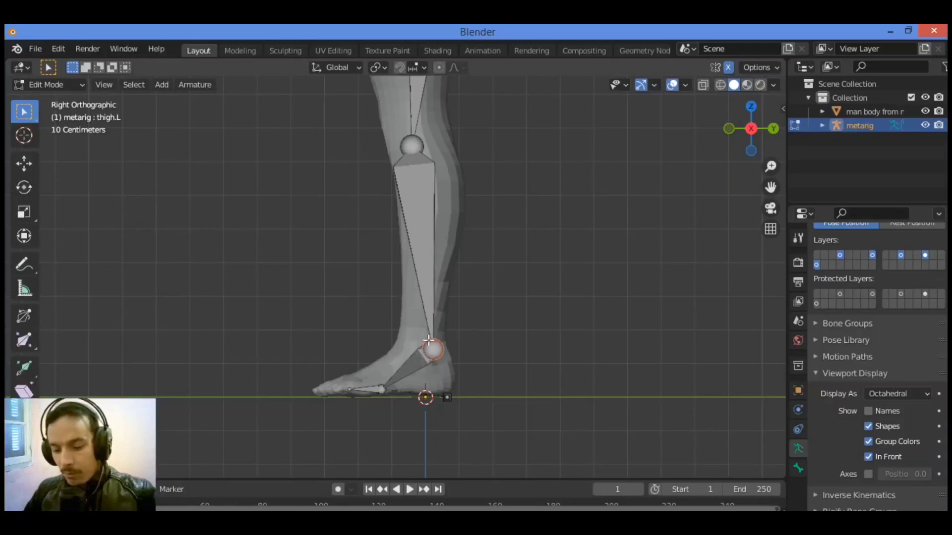
key("g")
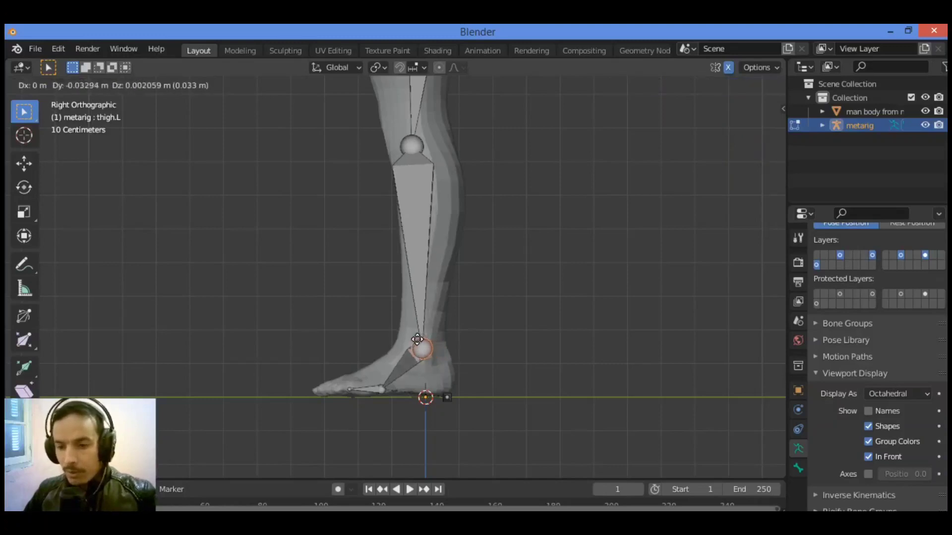
left_click(420, 340)
left_click(412, 146)
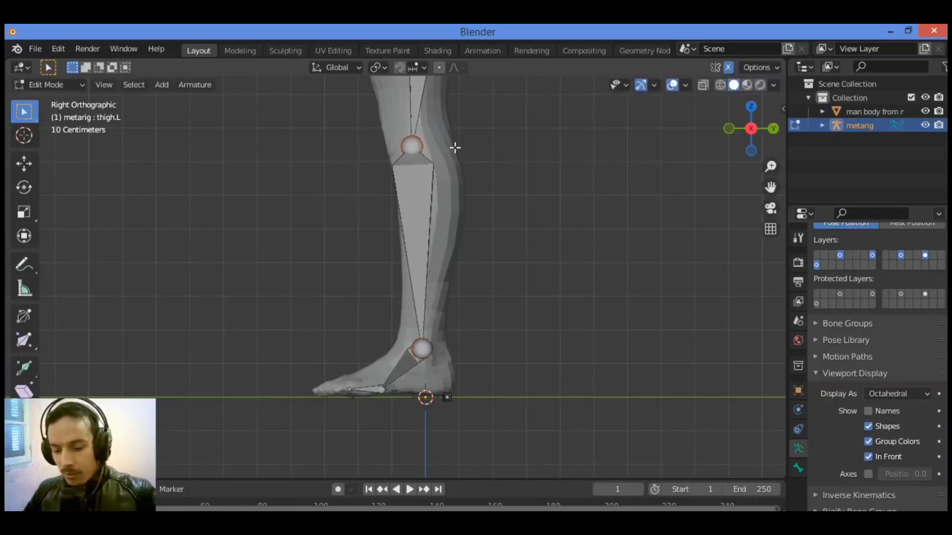
key("g")
left_click(465, 147)
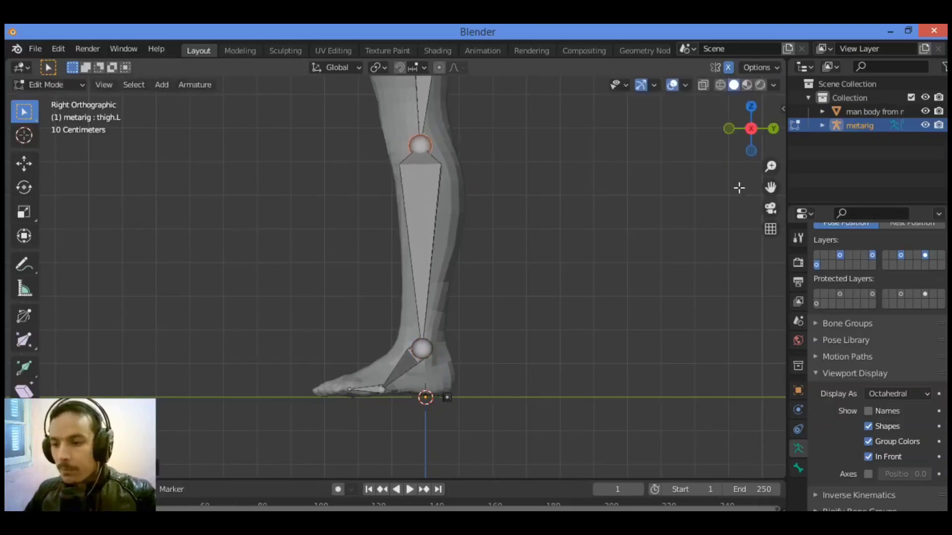
In the right side view, move the toe bone forward so that it lies inside the toes of the foot mesh.
left_click_drag(770, 187, 772, 202)
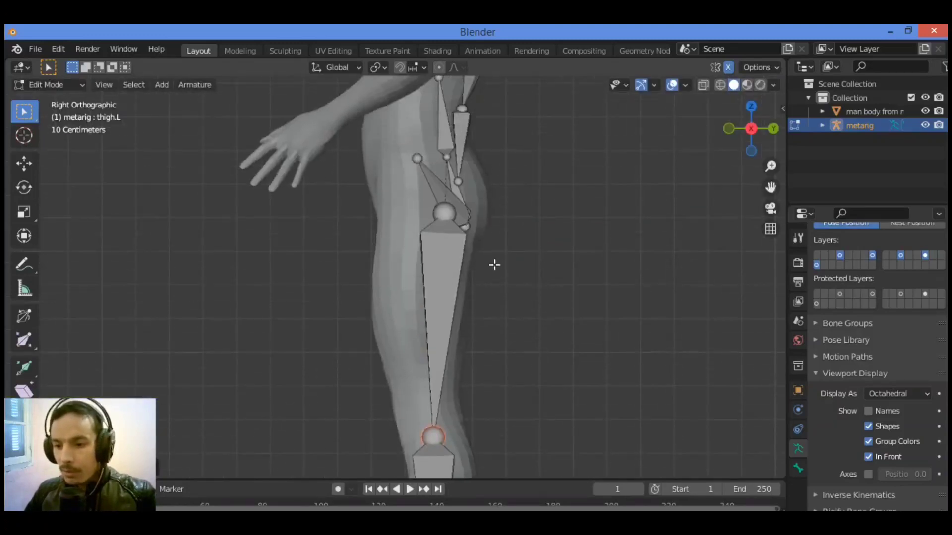
mouse_move(752, 125)
left_mouse_down()
mouse_move(742, 132)
mouse_move(755, 144)
mouse_move(776, 132)
mouse_move(777, 124)
mouse_move(757, 130)
mouse_move(766, 131)
mouse_move(759, 143)
mouse_move(749, 118)
left_mouse_up()
key("KP_1")
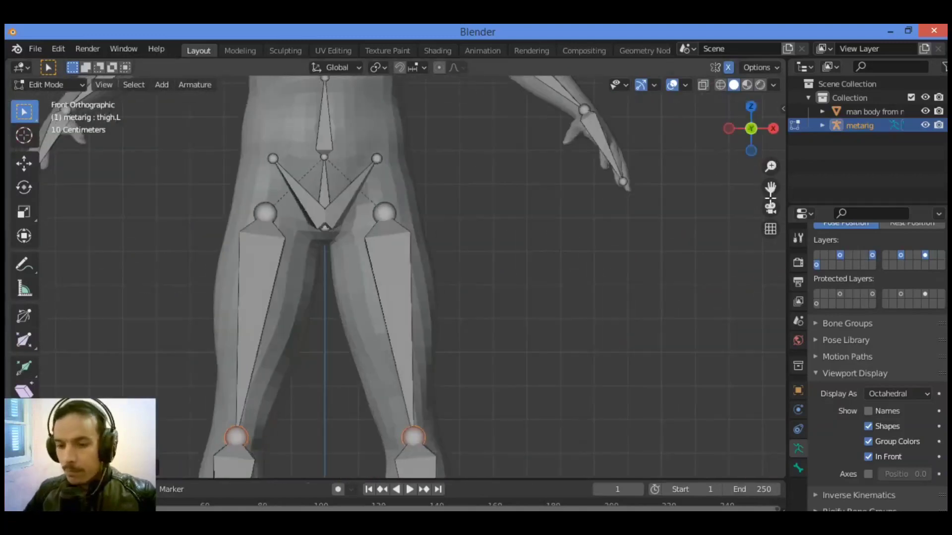
key("KP_3")
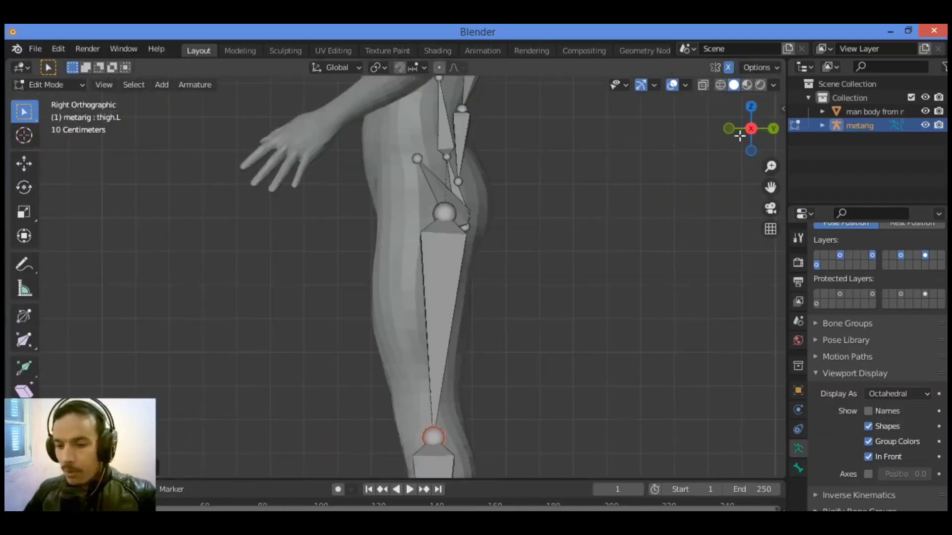
left_click_drag(771, 187, 770, 183)
middle_click_drag(471, 277, 447, 369, "shift")
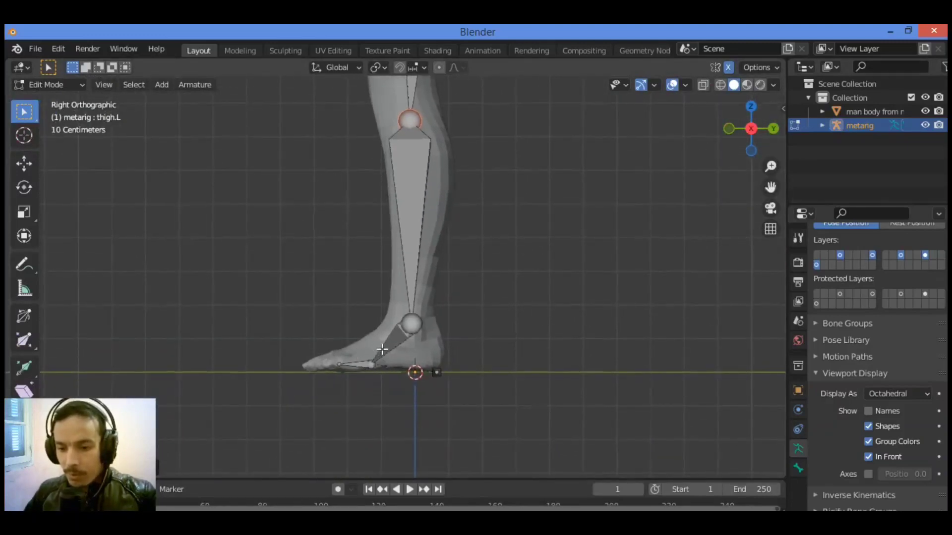
left_click_drag(382, 349, 310, 380)
key("g")
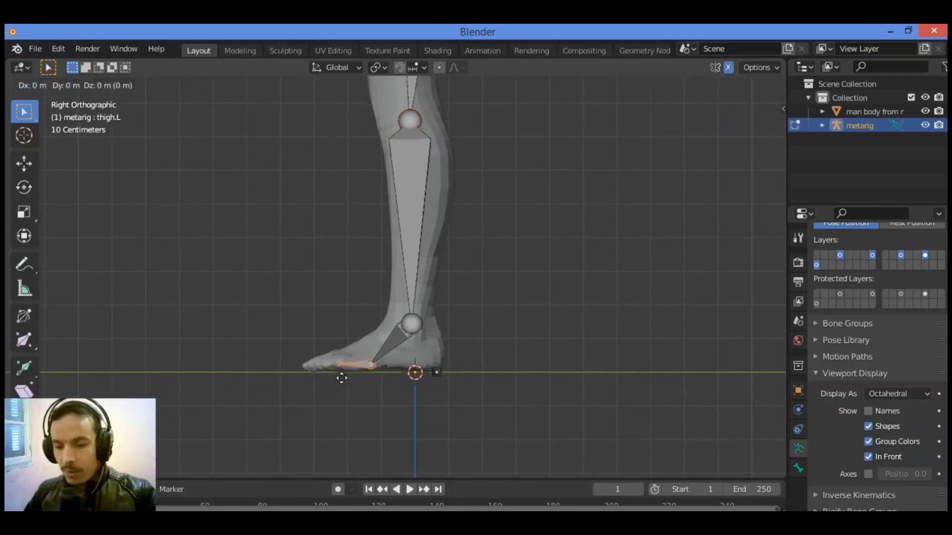
left_click(313, 380)
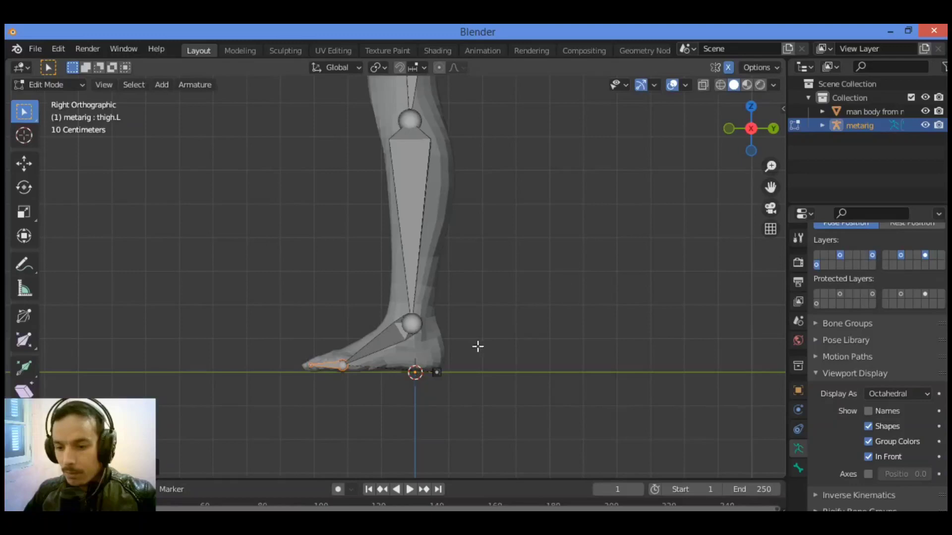
In the front view, select the left toe and heel bones and move them about 0.18 m outward along X to the left foot.
left_click_drag(762, 126, 695, 190)
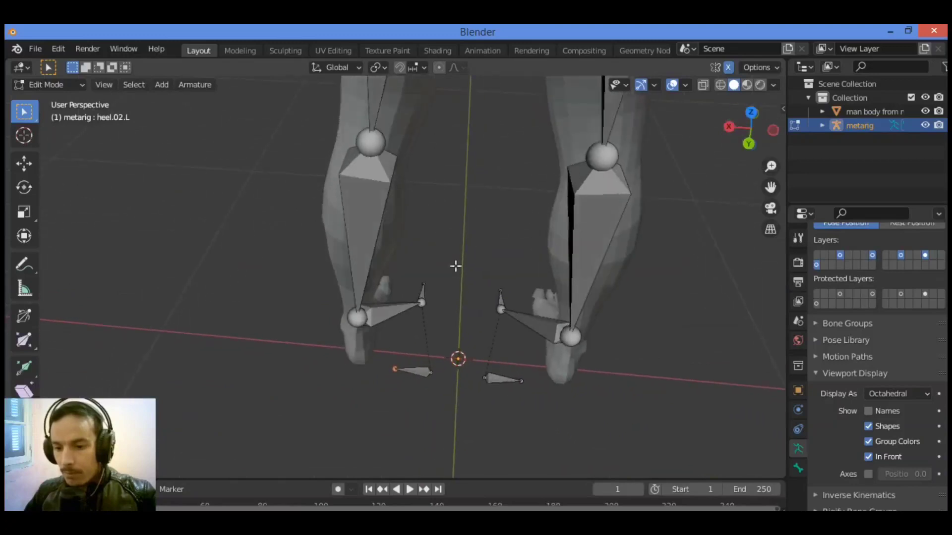
key("KP_1")
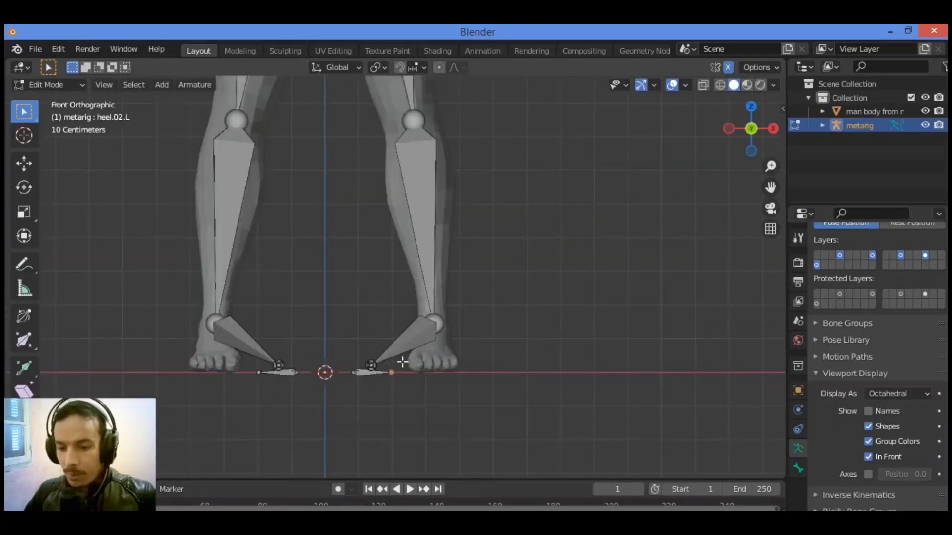
left_click_drag(385, 346, 339, 406)
left_click_drag(400, 337, 351, 421)
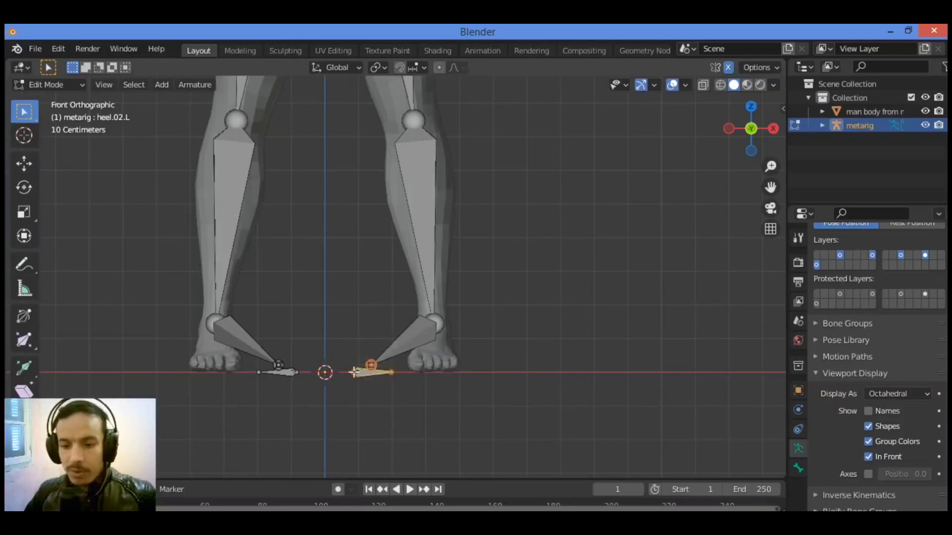
scroll(385, 362, "up", 2)
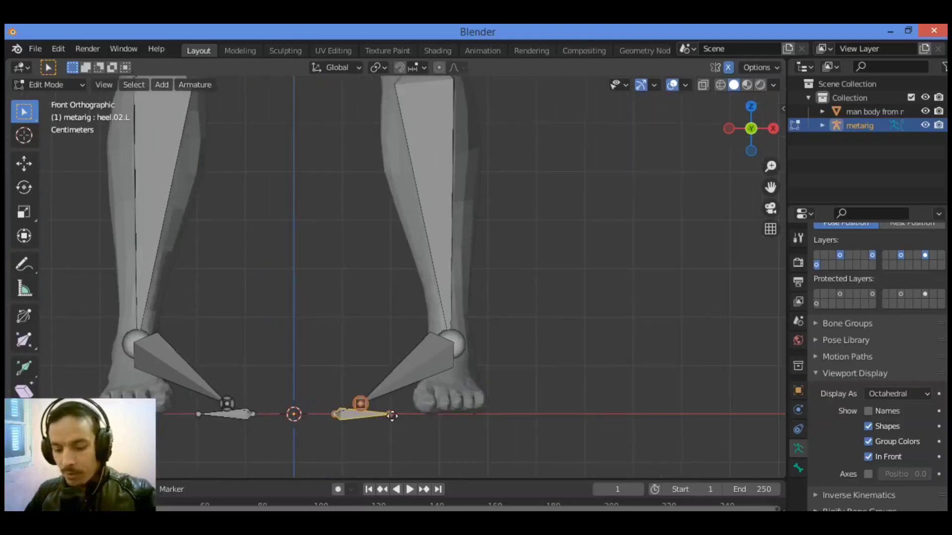
key("g")
key("x")
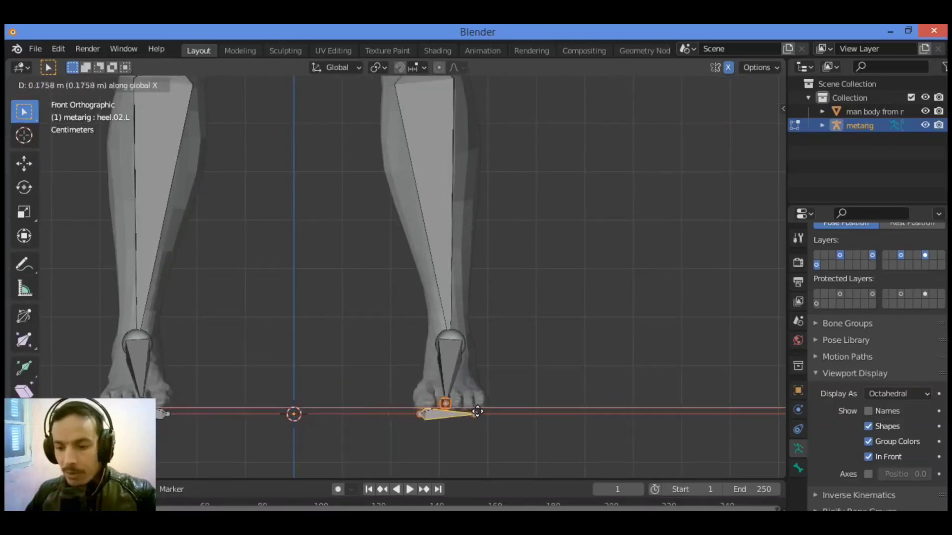
left_click(477, 412)
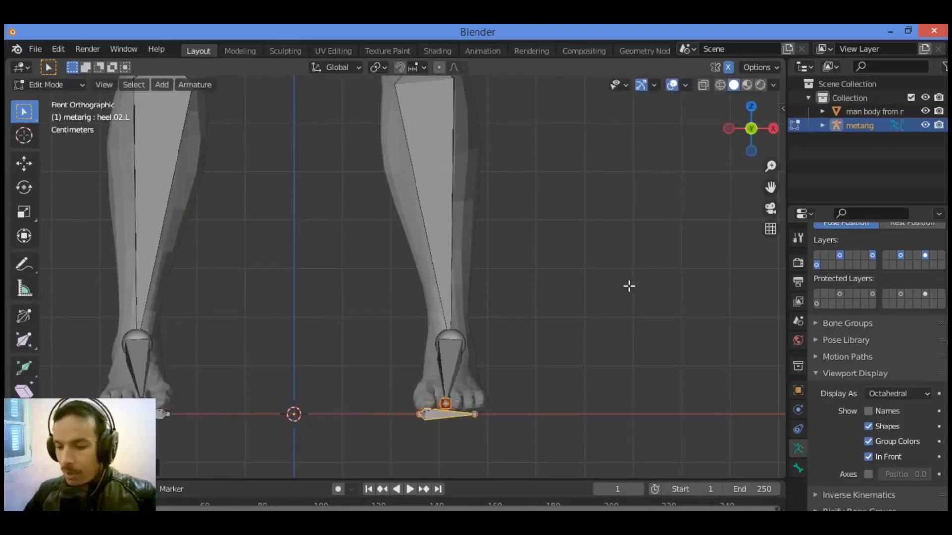
In the front view, move the left breast bone about 0.03 m down on the chest.
left_click_drag(746, 121, 491, 136)
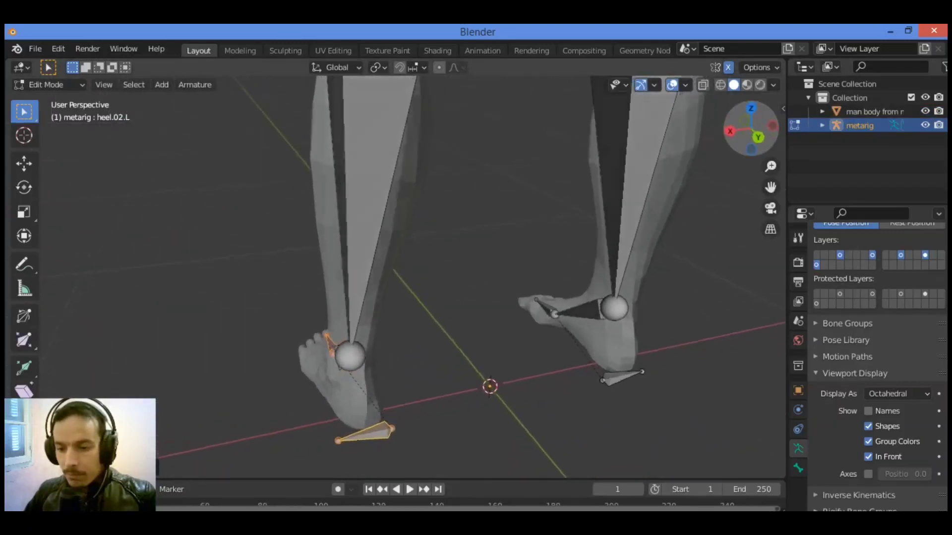
left_click_drag(651, 166, 643, 149)
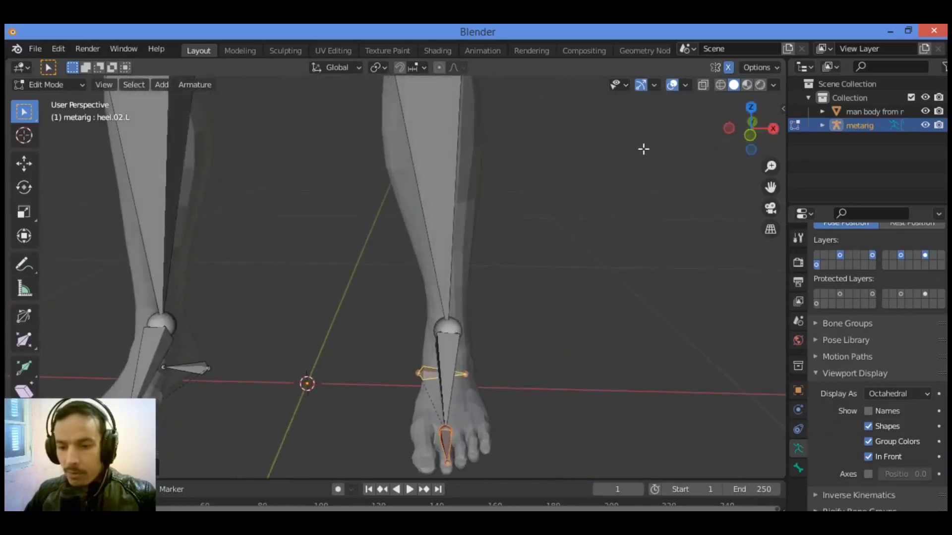
left_click_drag(771, 188, 853, 534)
scroll(673, 184, "down", 1)
scroll(714, 156, "down", 1)
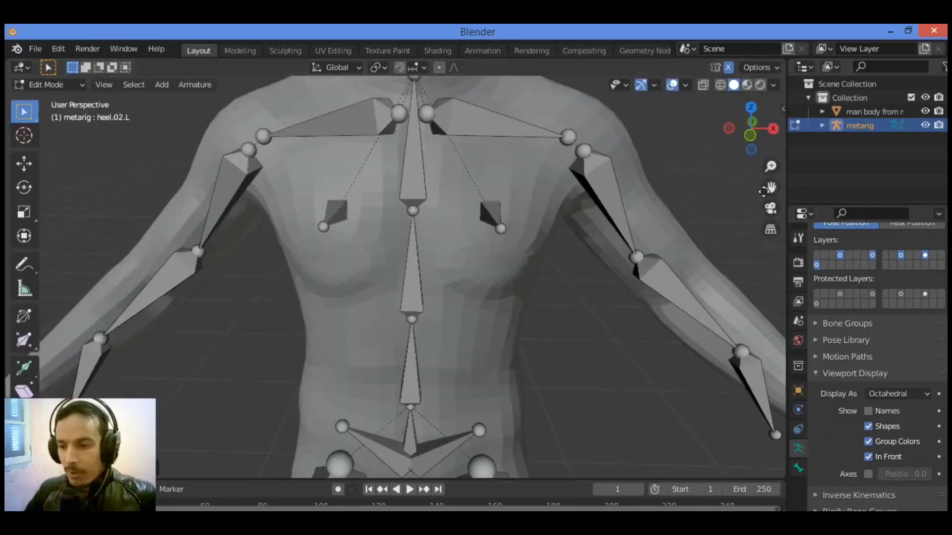
left_click_drag(770, 188, 708, 364)
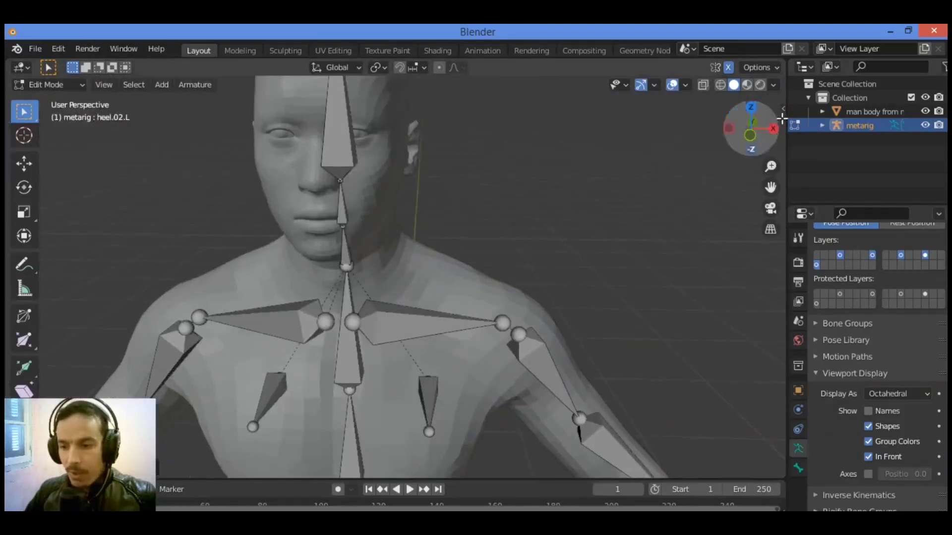
key("KP_1")
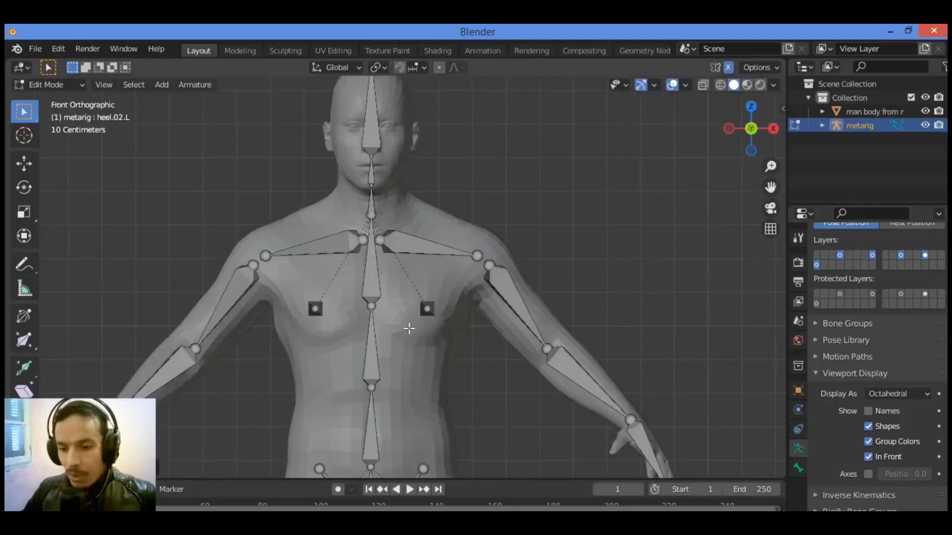
left_click_drag(414, 331, 415, 330)
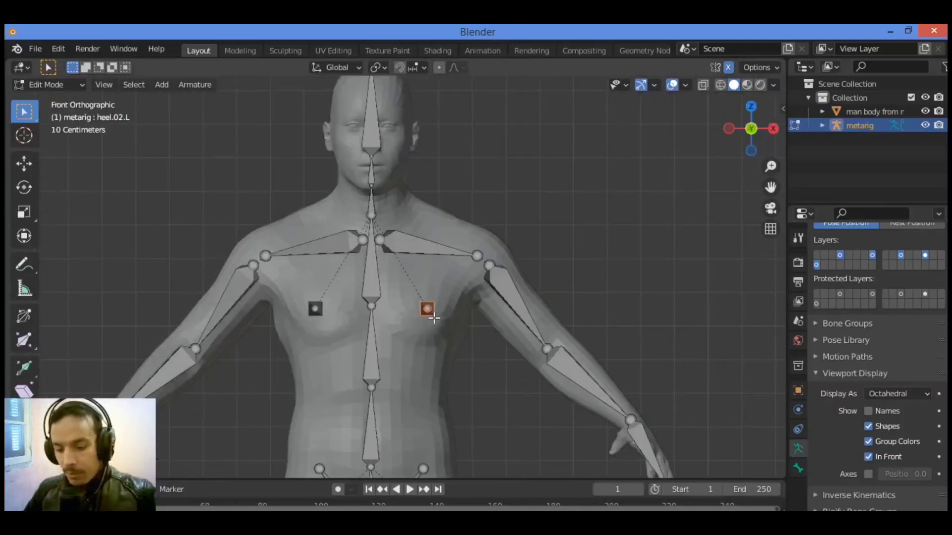
key("g")
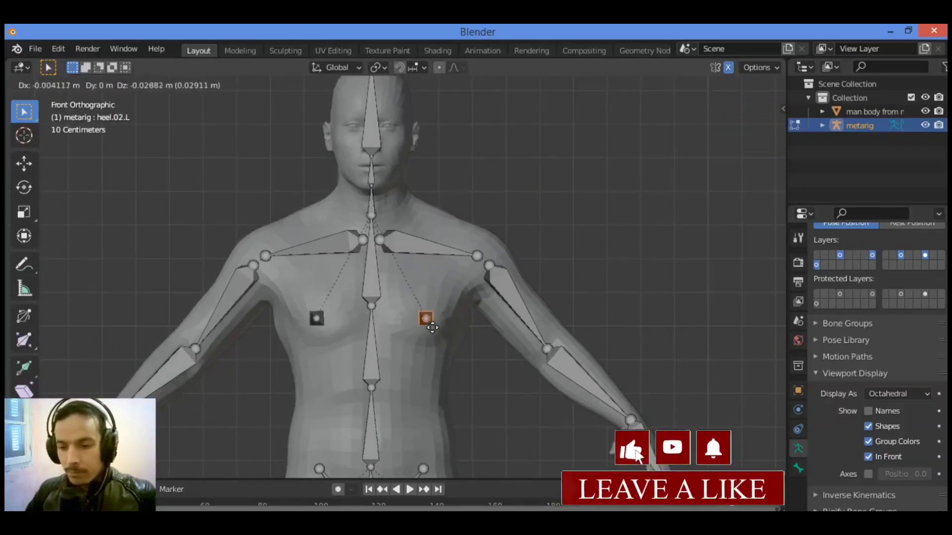
left_click(435, 323)
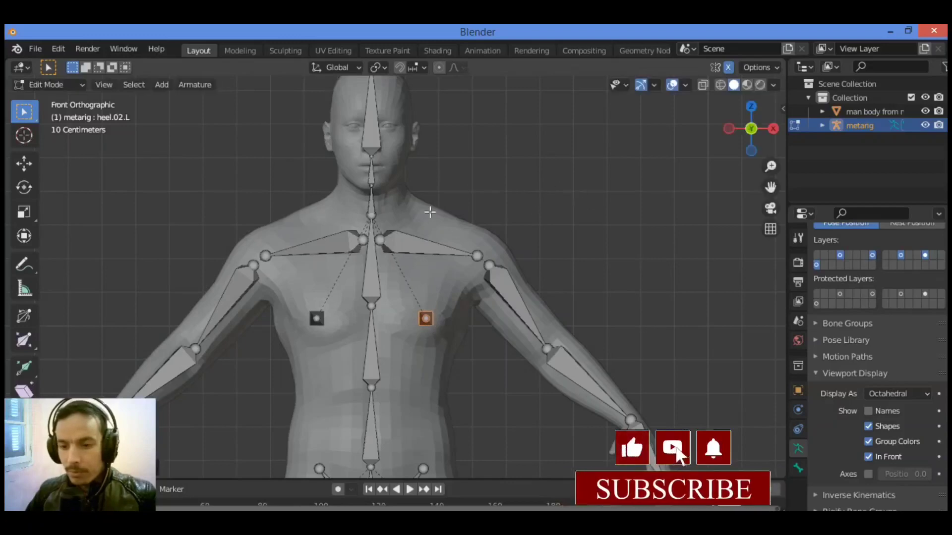
In the right side view, move the joint at the base of the head bone forward and slightly down within the upper neck.
scroll(777, 189, "up", 6)
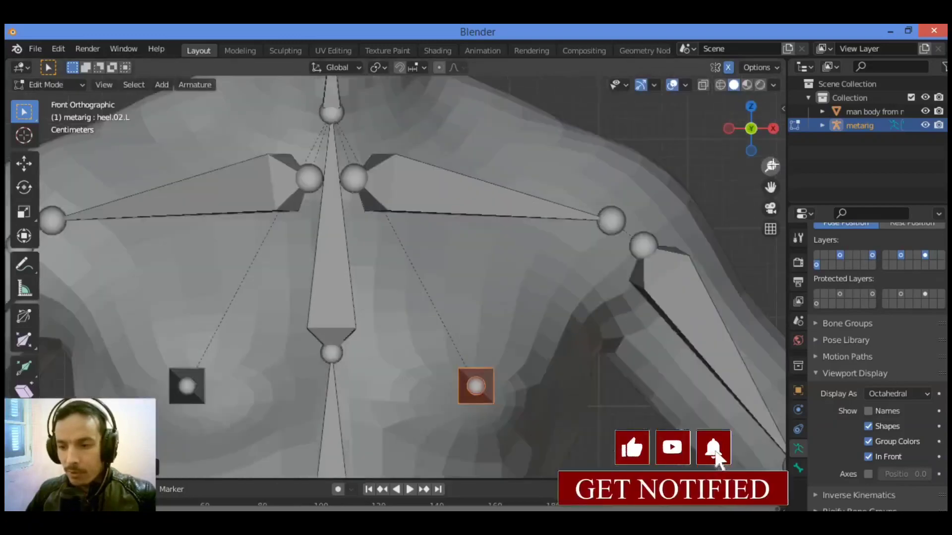
left_click_drag(774, 188, 760, 249)
left_click_drag(752, 138, 614, 204)
scroll(614, 204, "down", 5)
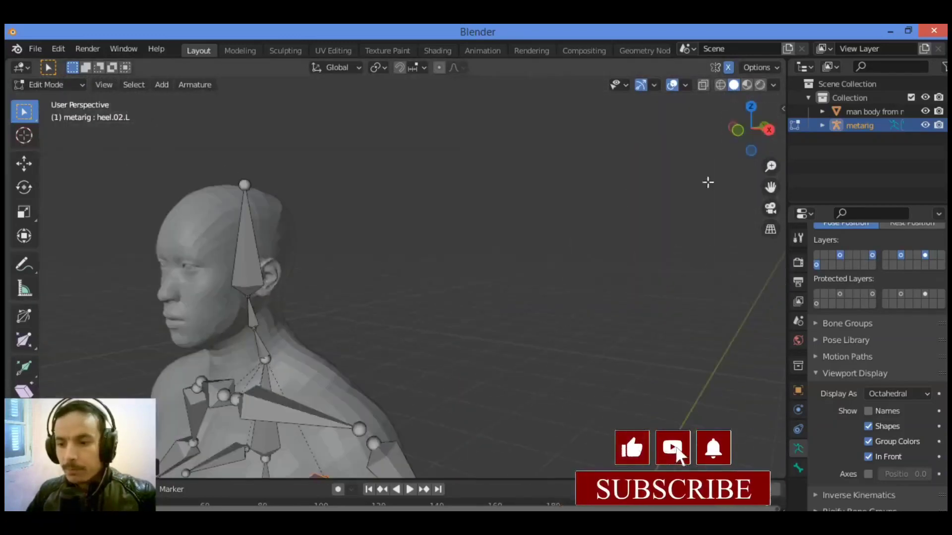
key("KP_3")
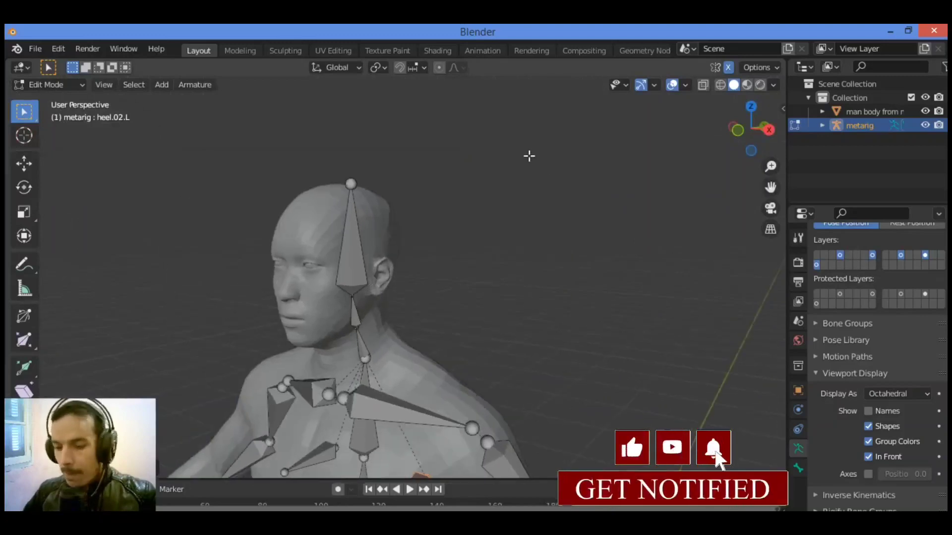
left_click_drag(771, 188, 837, 242)
scroll(694, 275, "up", 3)
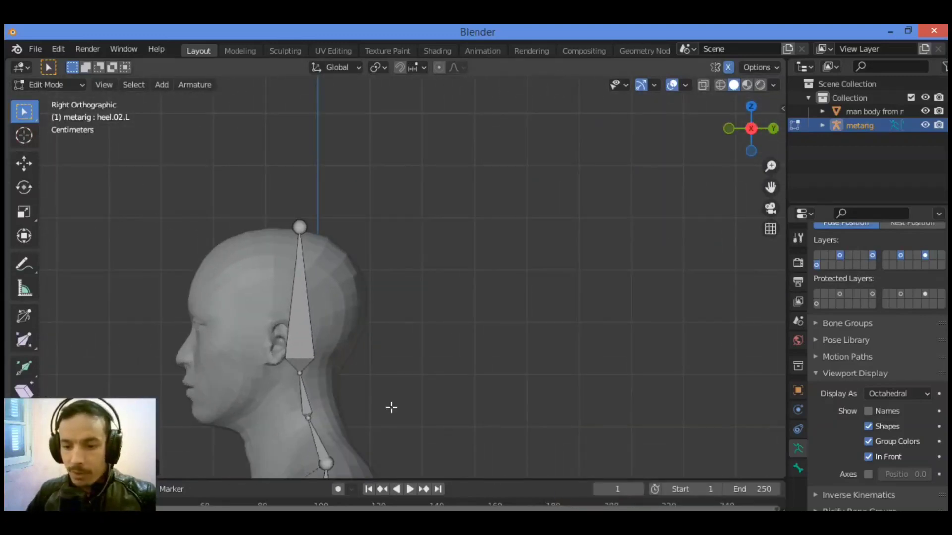
middle_click_drag(449, 348, 562, 235, "shift")
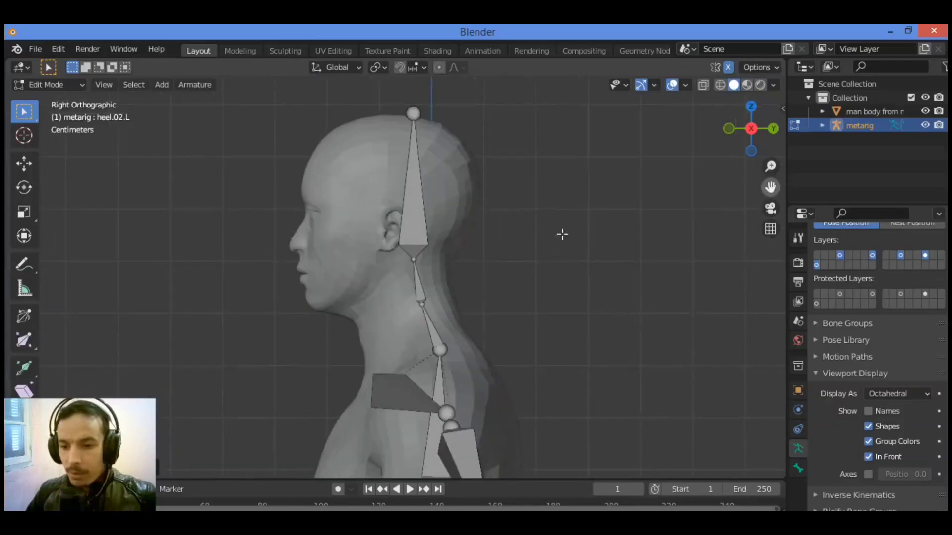
left_click_drag(450, 245, 382, 277)
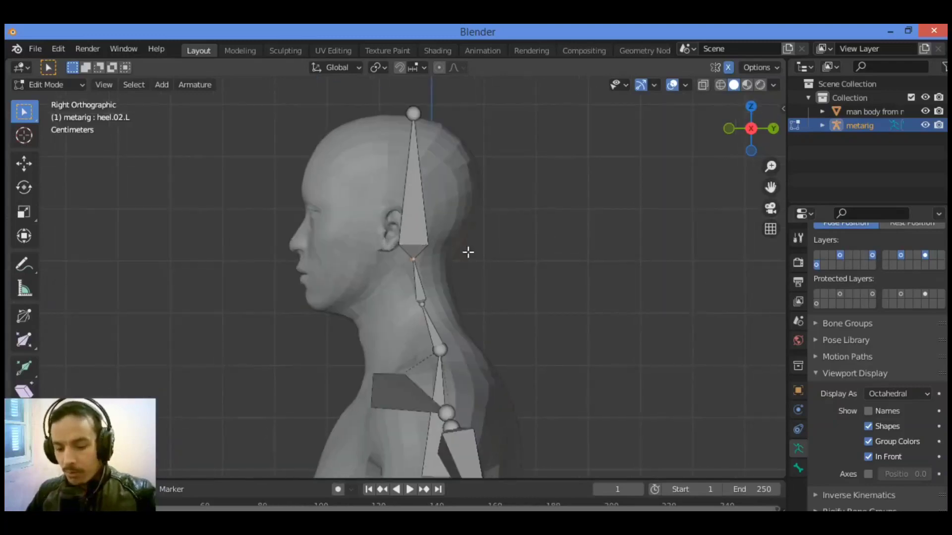
key("g")
left_click(450, 266)
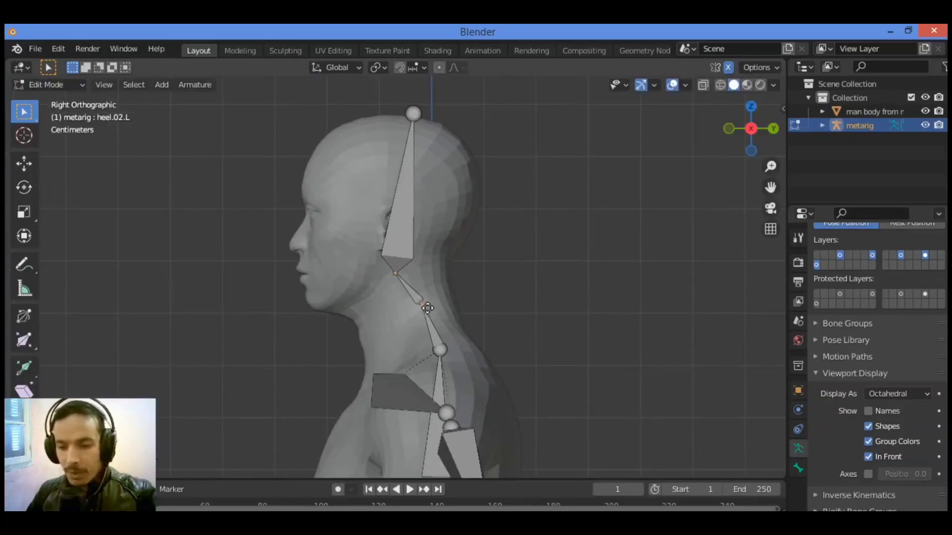
Move the mid-neck joint forward and down and the neck's base joint forward so the neck bones run through the centre of the neck.
key("g")
left_click(418, 324)
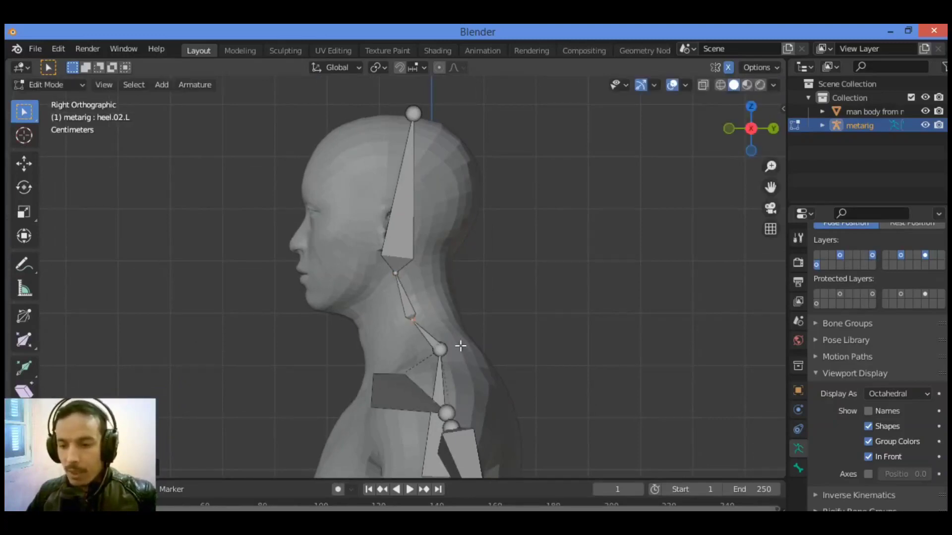
key("g")
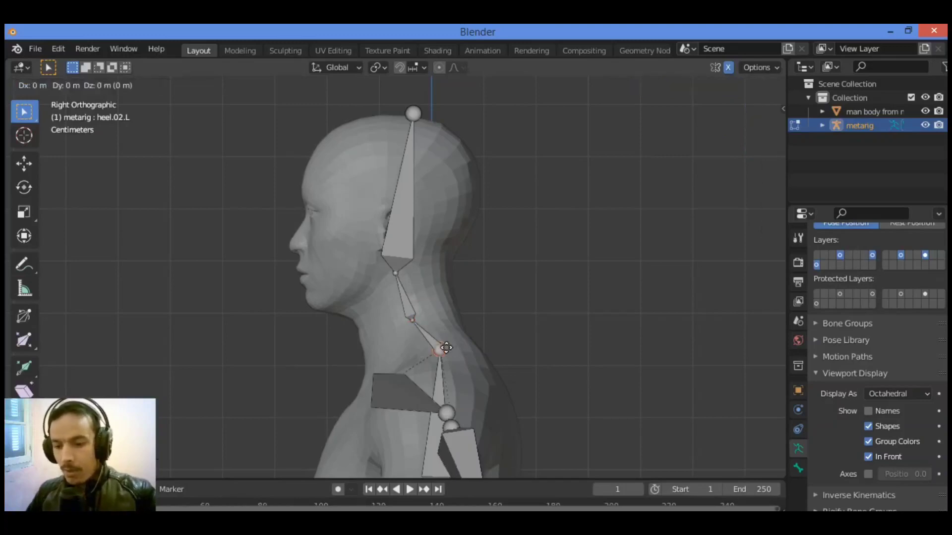
left_click(443, 349)
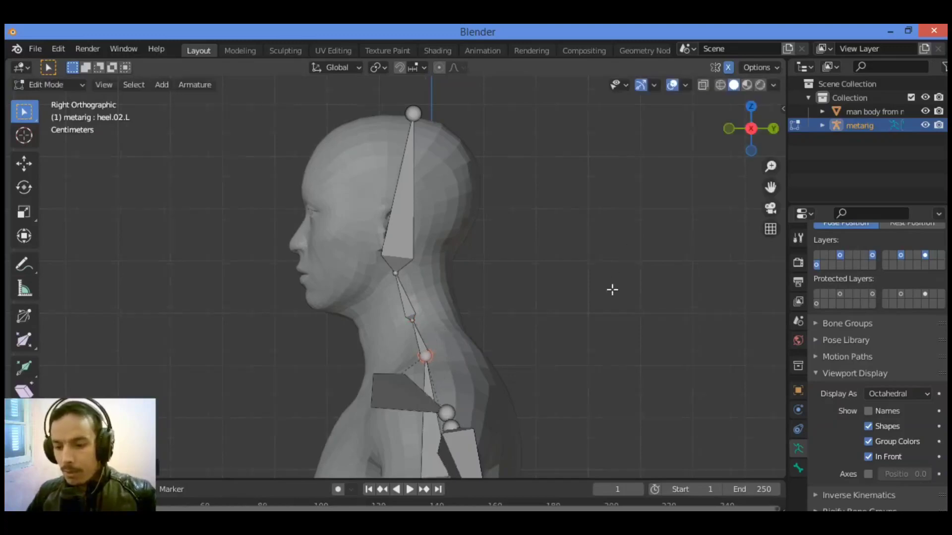
In the right side view, move the left wrist joint about 0.4 m forward and slightly down to the wrist of the body mesh.
scroll(612, 290, "down", 3)
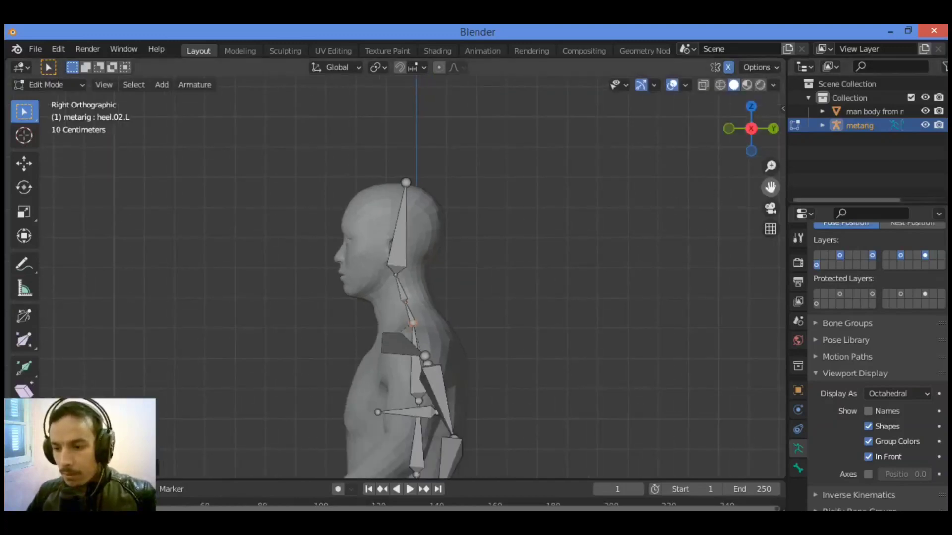
left_click_drag(770, 188, 629, 336)
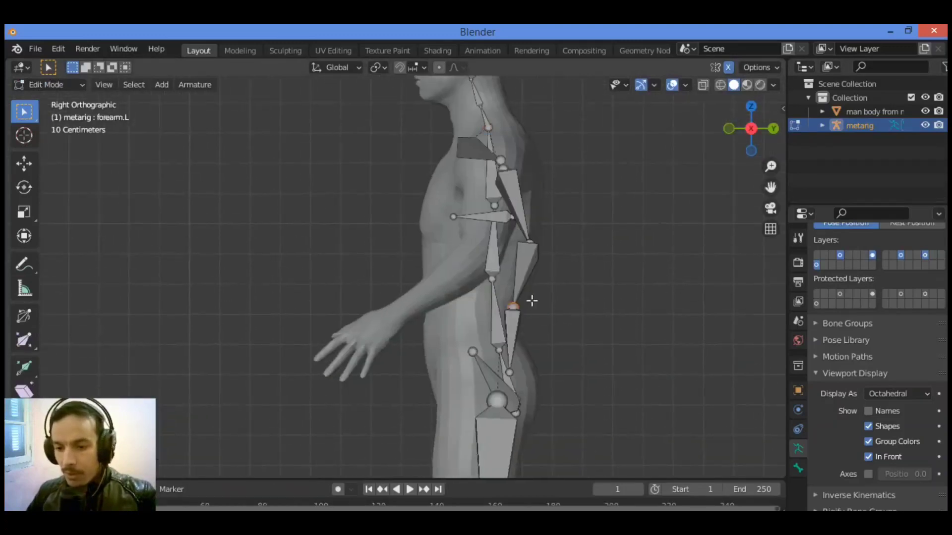
key("g")
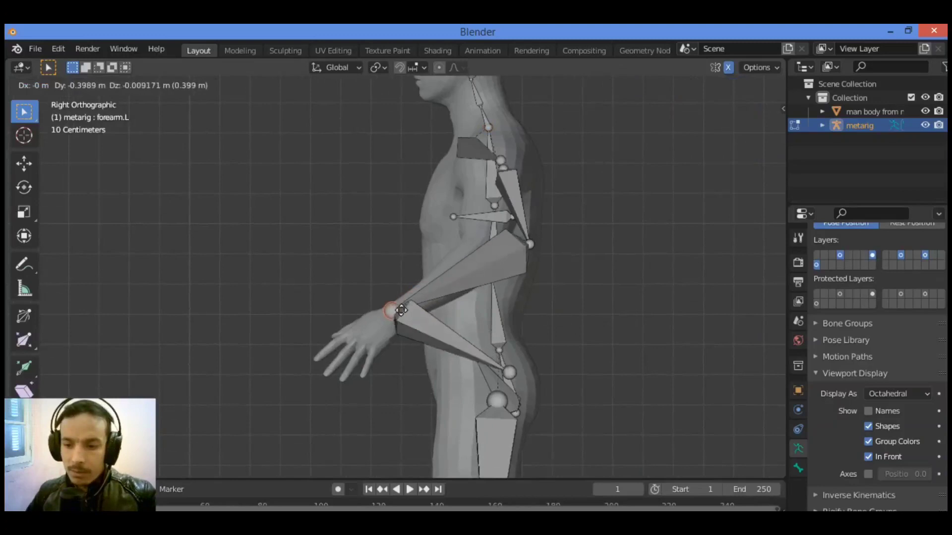
left_click(398, 313)
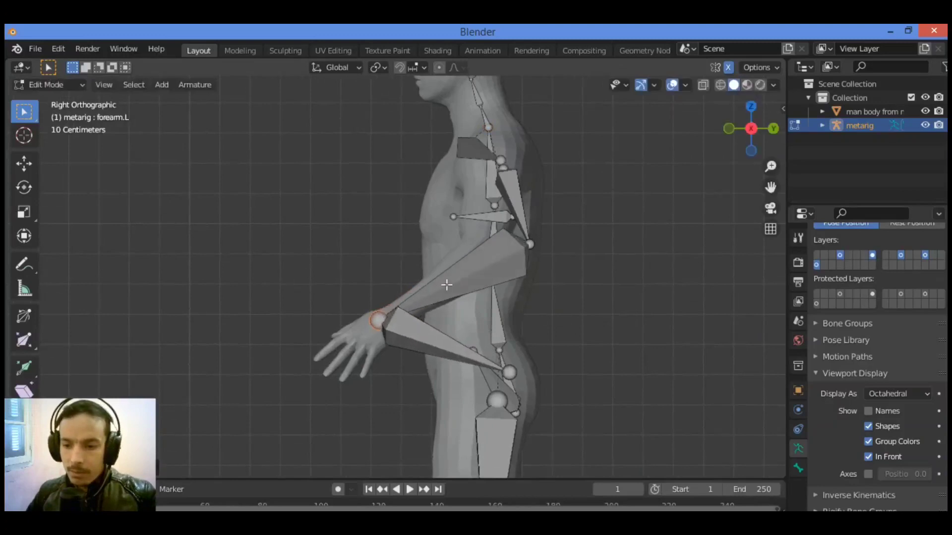
Move the left elbow joint about 0.16 m forward into the elbow of the body mesh.
left_click(530, 243)
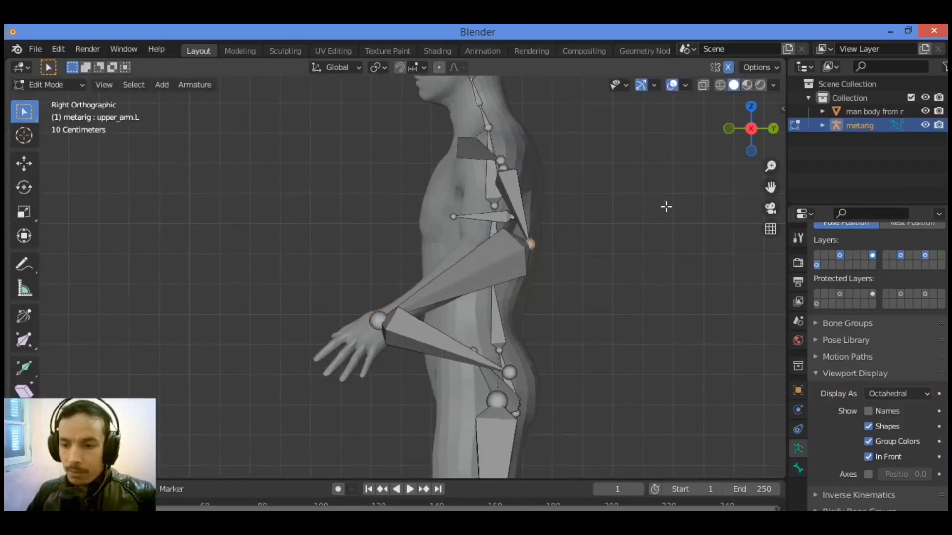
key("g")
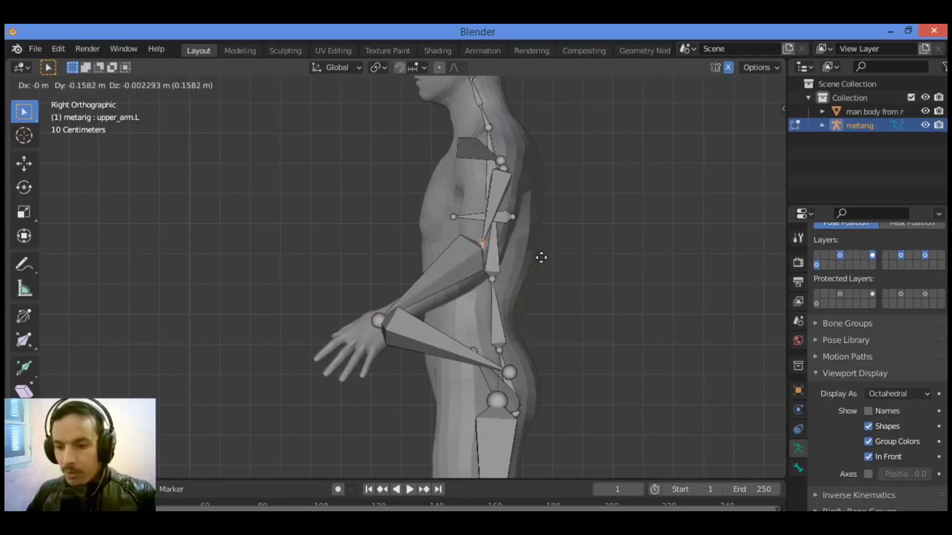
left_click(529, 295)
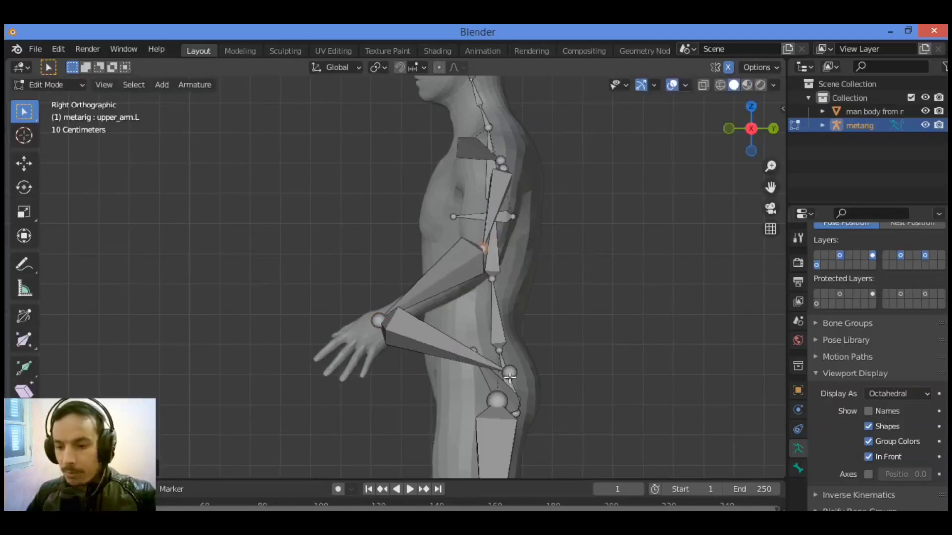
Move the tip of the left hand bone forward into the fingers of the hand mesh and inspect the arms from an angle.
left_click(510, 376)
key("g")
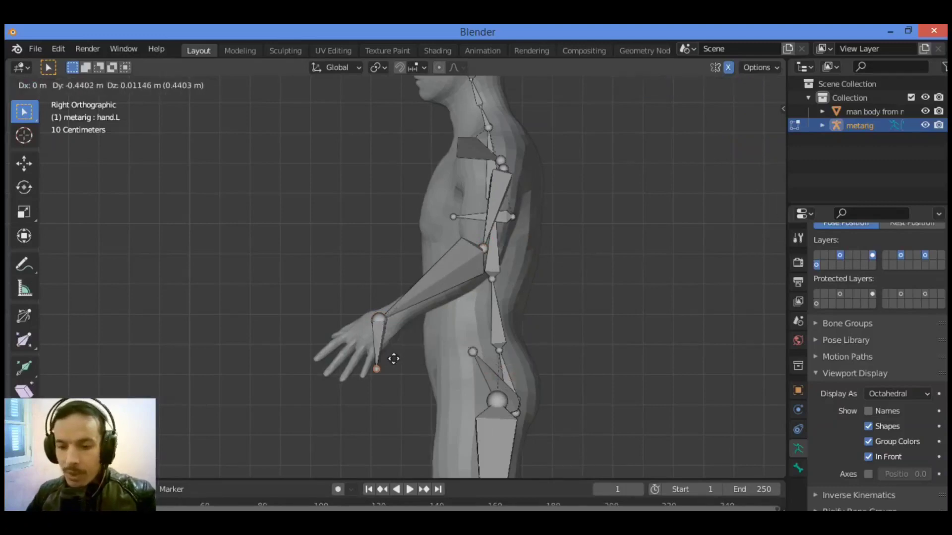
left_click(356, 364)
left_click_drag(739, 156, 788, 107)
left_click_drag(613, 169, 748, 127)
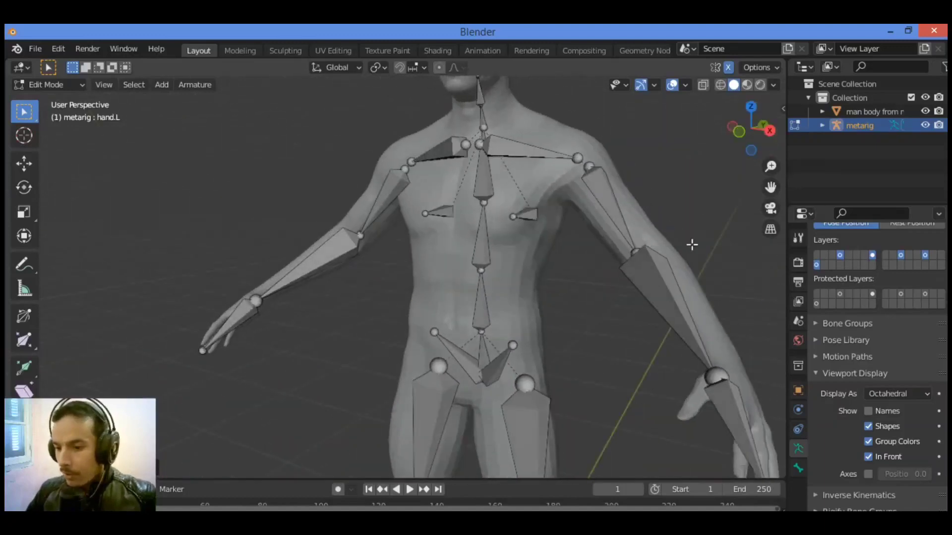
In the front view, move the left elbow joint about 0.026 m outward and slightly up into the middle of the mesh's elbow.
left_click(642, 245)
key("KP_1")
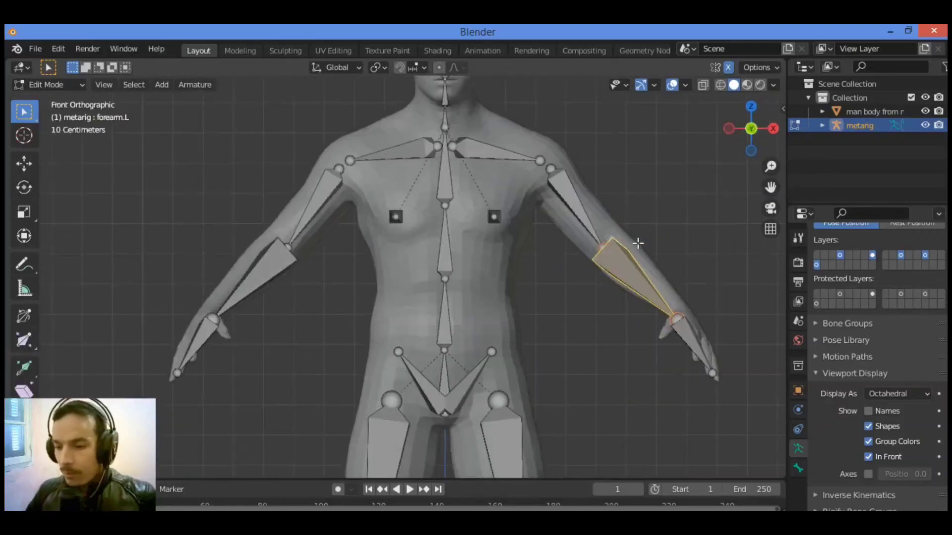
left_click(603, 243)
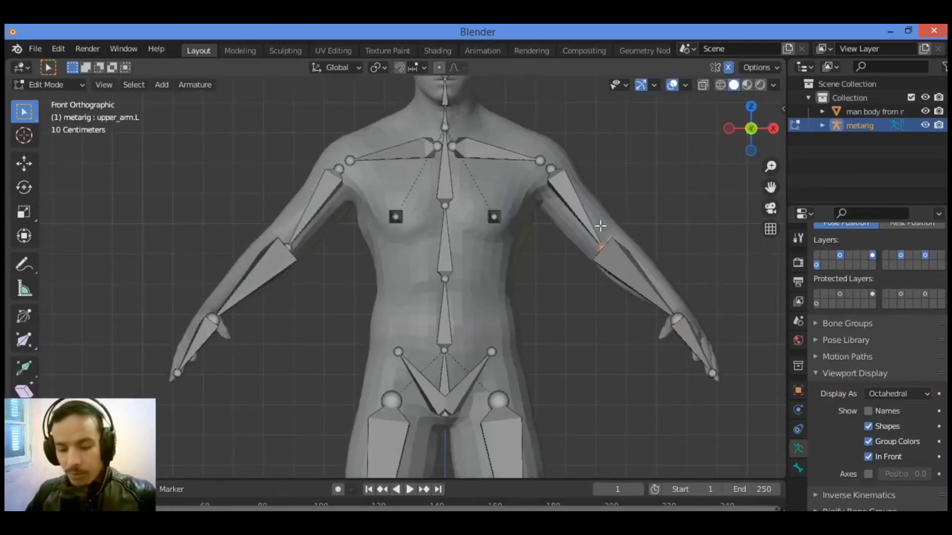
key("g")
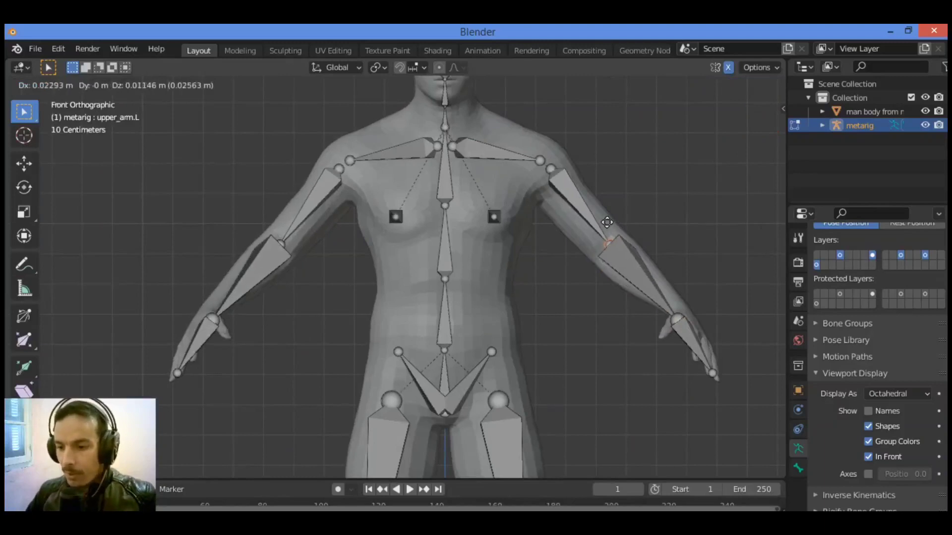
left_click(607, 221)
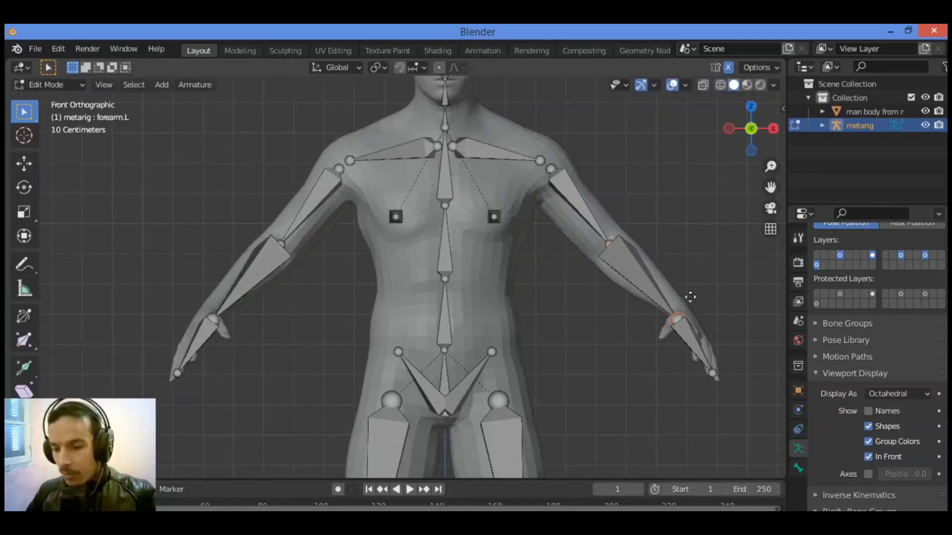
Move the left wrist joint up about 0.037 m to the wrist of the body mesh and check the bone fit down to the feet.
key("g")
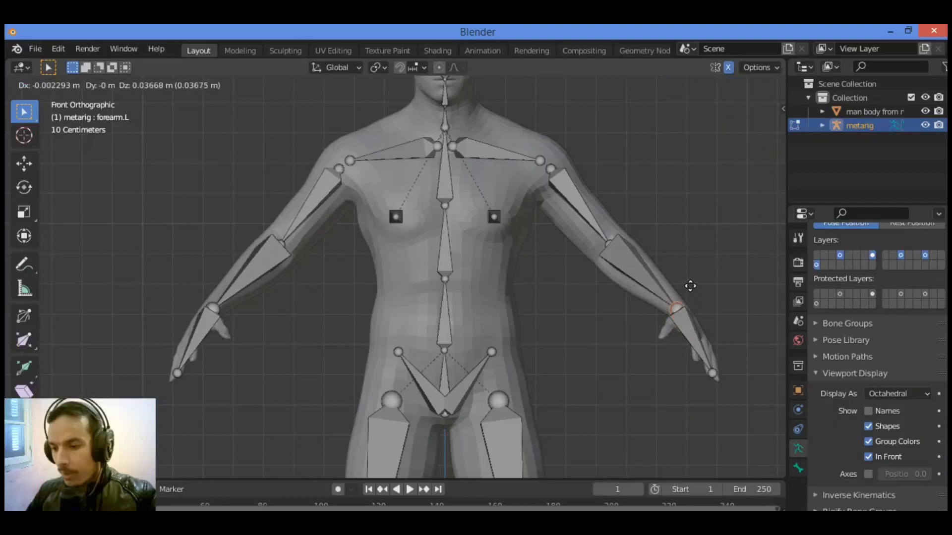
left_click(690, 286)
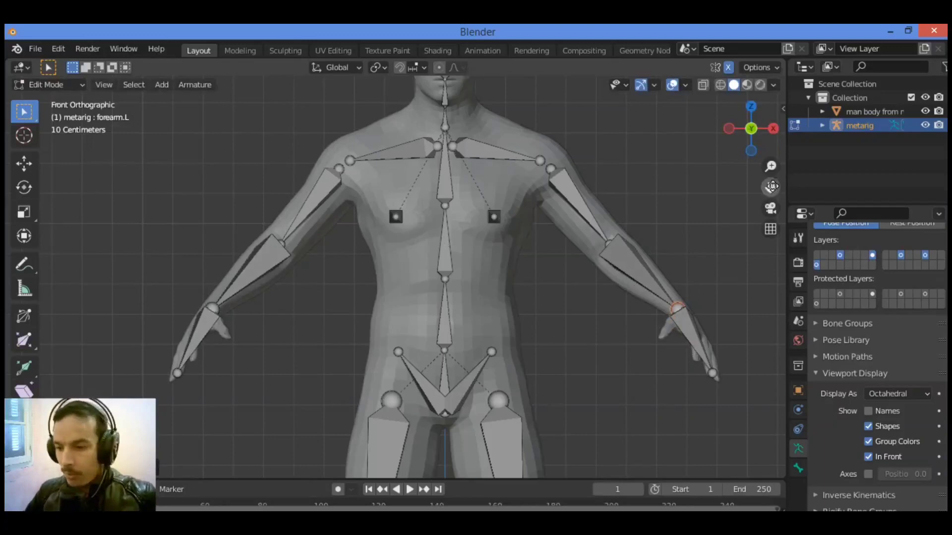
left_click_drag(772, 186, 758, 245)
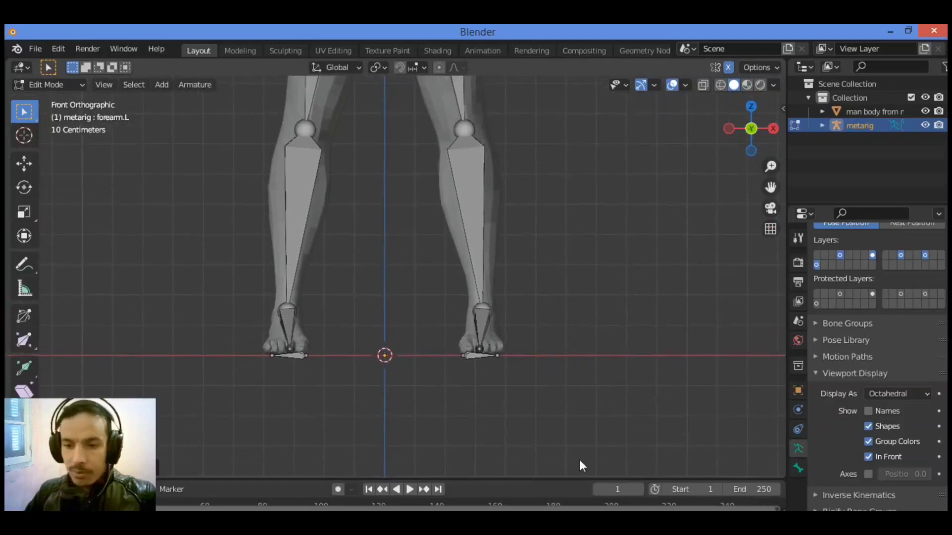
scroll(210, 140, "down", 7)
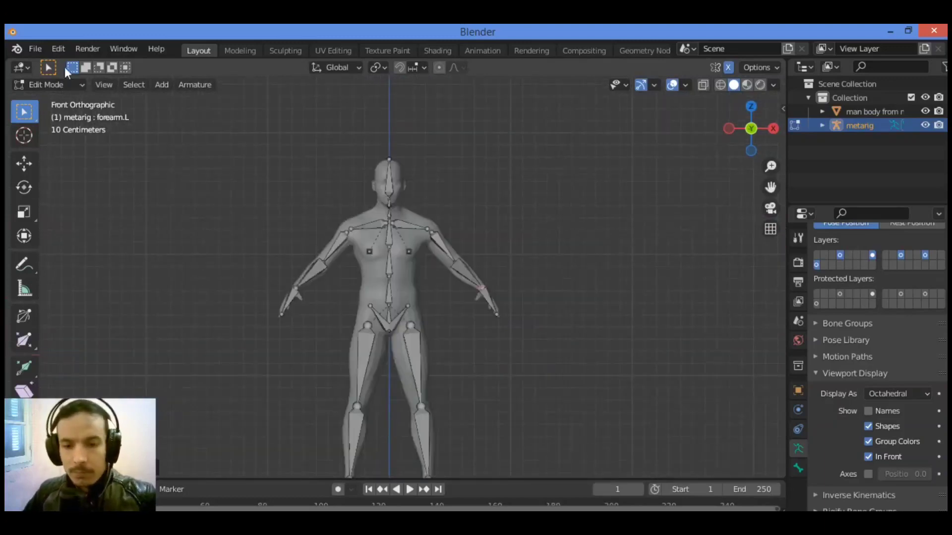
Switch the metarig to Object Mode and apply its scale.
left_click(45, 83)
left_click(64, 101)
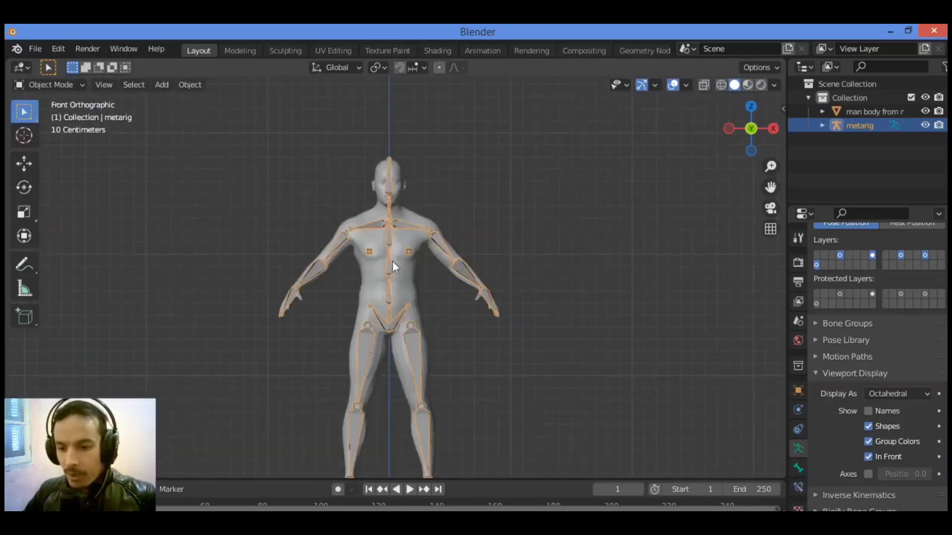
scroll(436, 221, "up", 3)
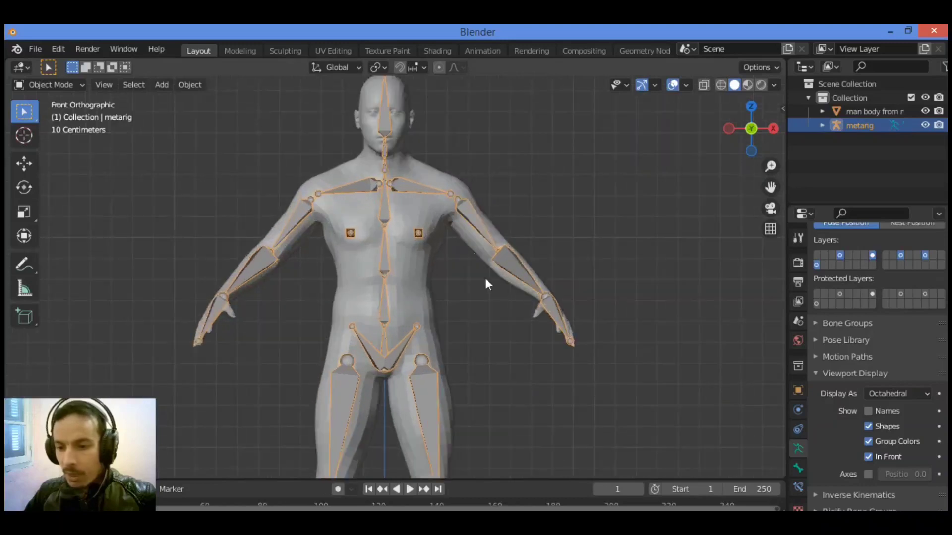
left_click_drag(770, 188, 679, 249)
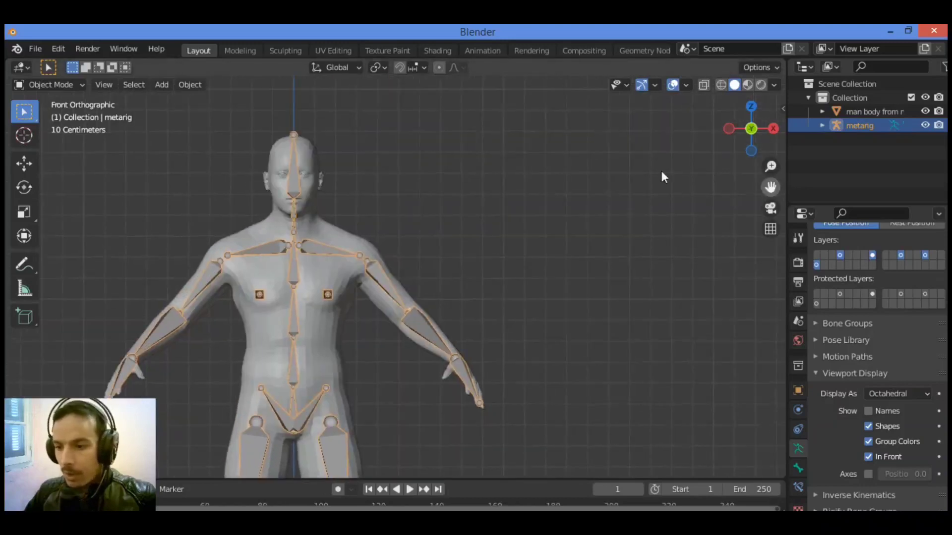
left_click(777, 112)
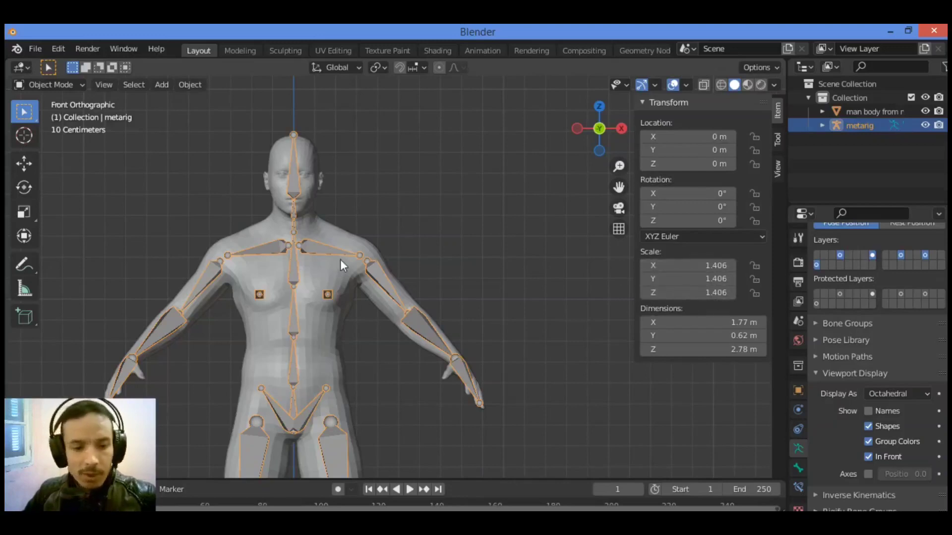
left_click_drag(619, 179, 519, 216)
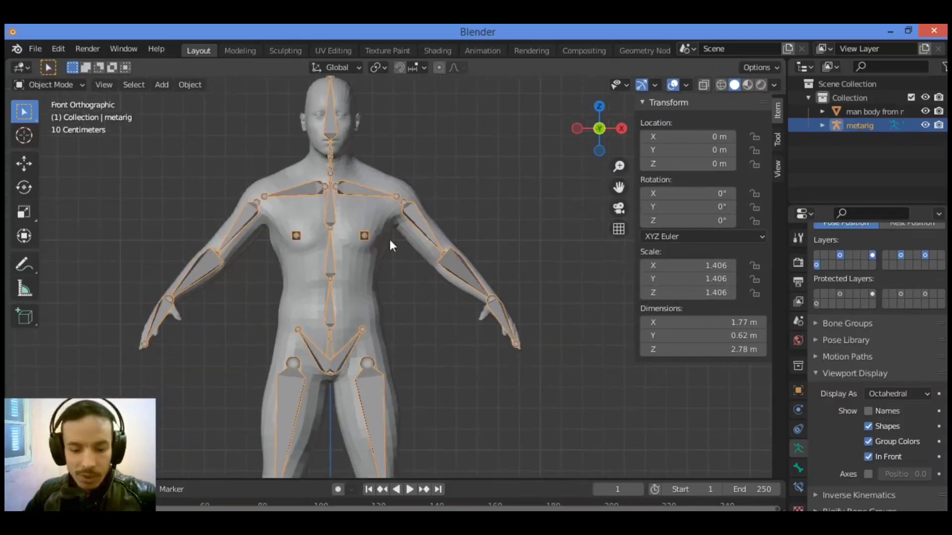
key("ctrl+a")
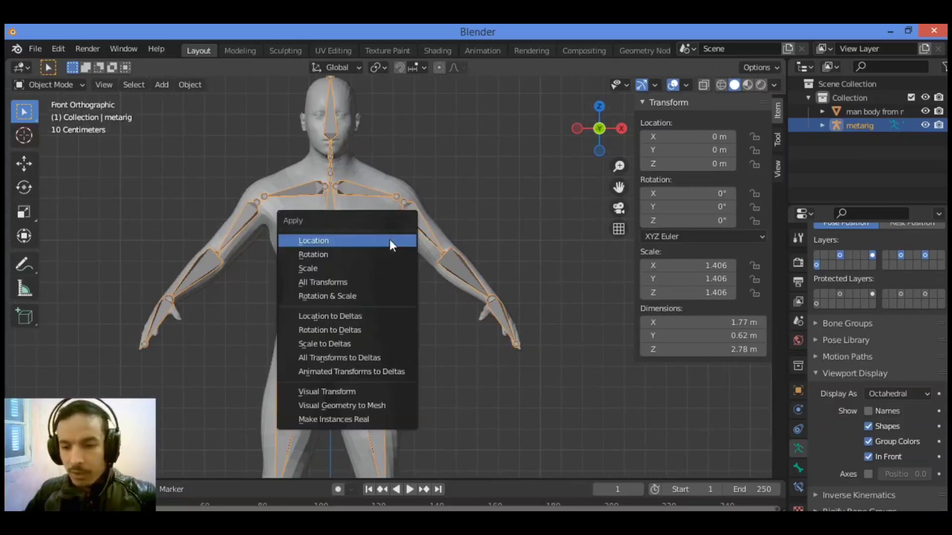
left_click(346, 269)
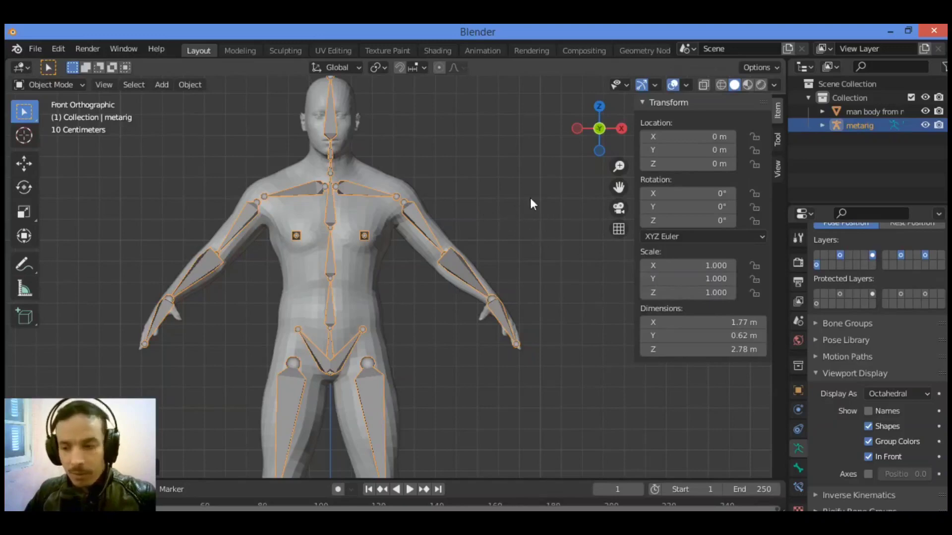
key("n")
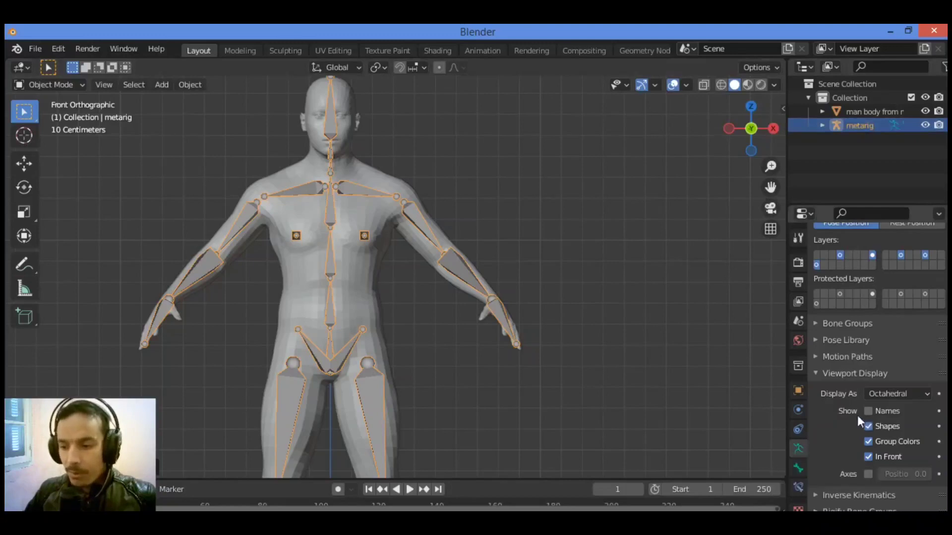
Generate the Rigify control rig from the fitted metarig.
scroll(839, 427, "down", 5)
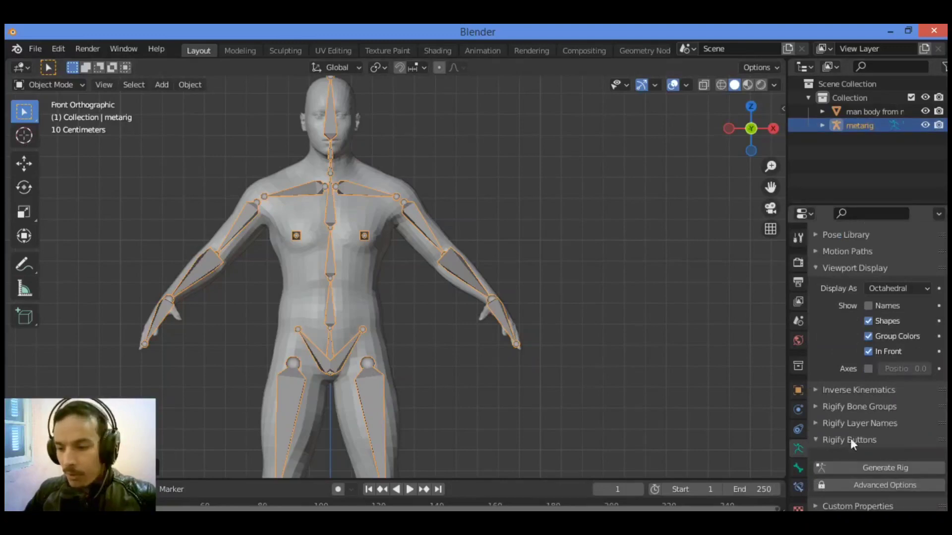
left_click(827, 423)
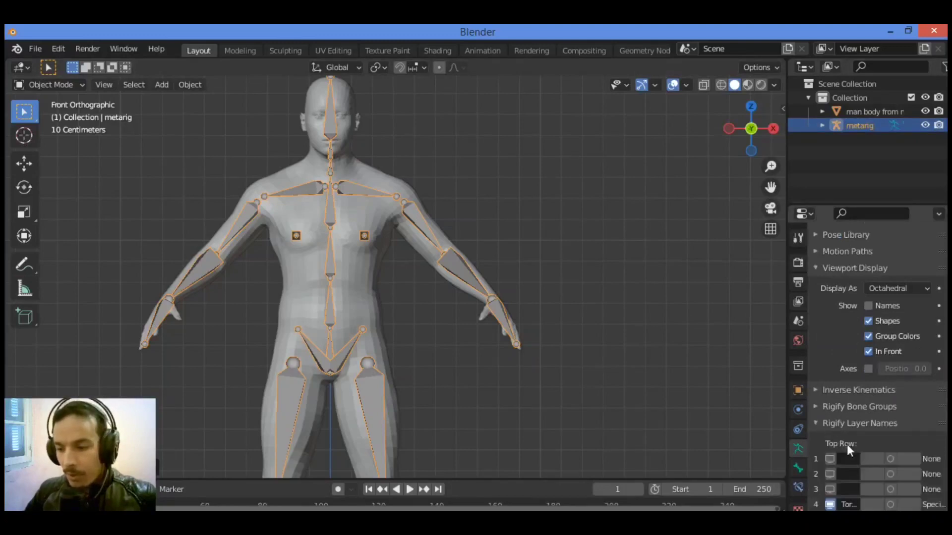
scroll(848, 441, "down", 10)
scroll(851, 438, "down", 15)
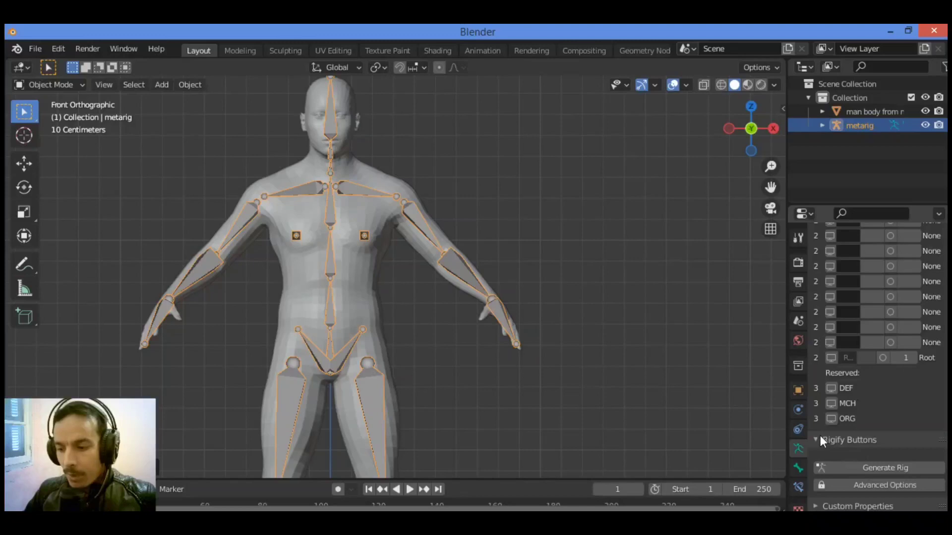
scroll(820, 436, "up", 2)
scroll(829, 491, "down", 2)
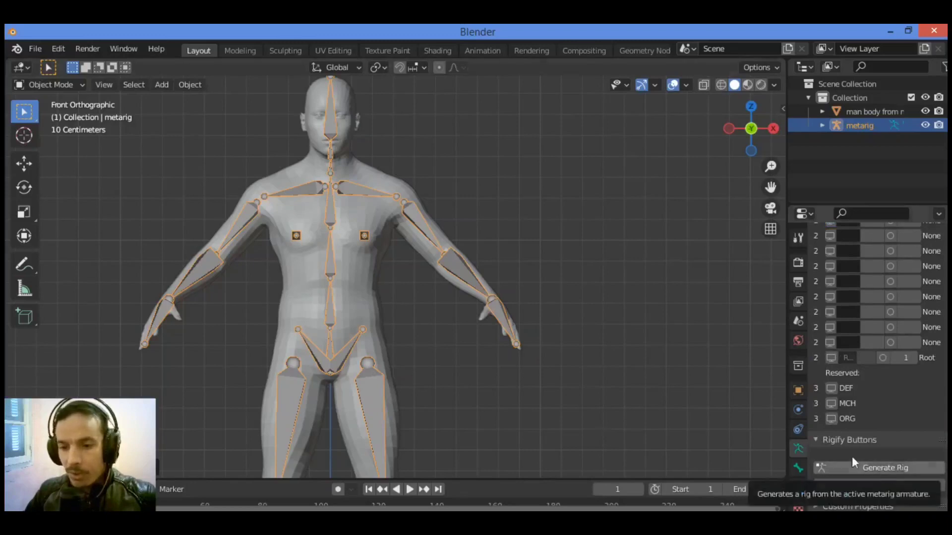
left_click_drag(750, 133, 705, 102)
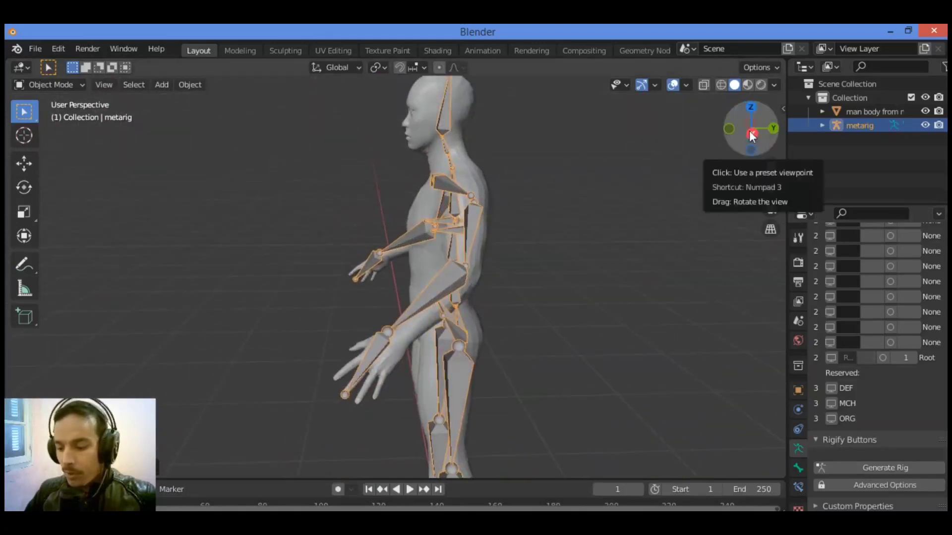
left_click_drag(753, 137, 908, 166)
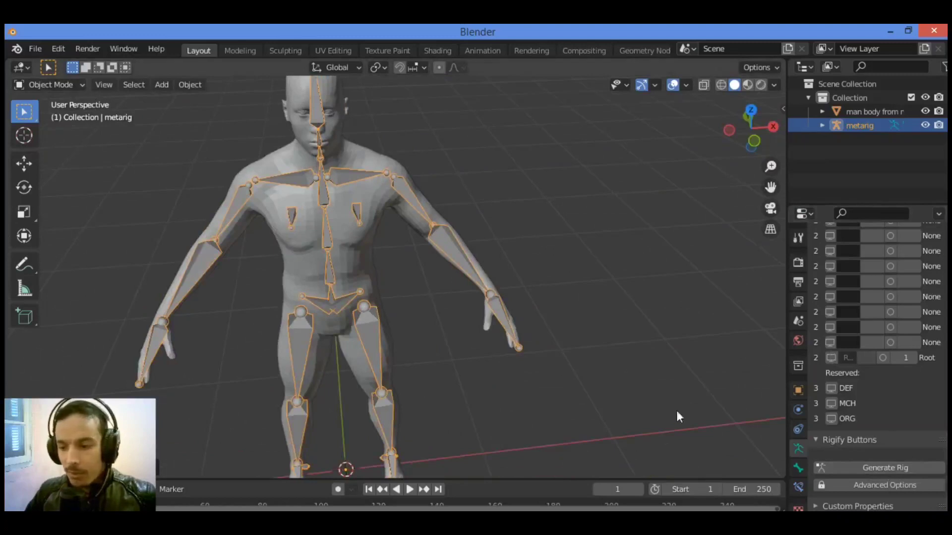
left_click(866, 468)
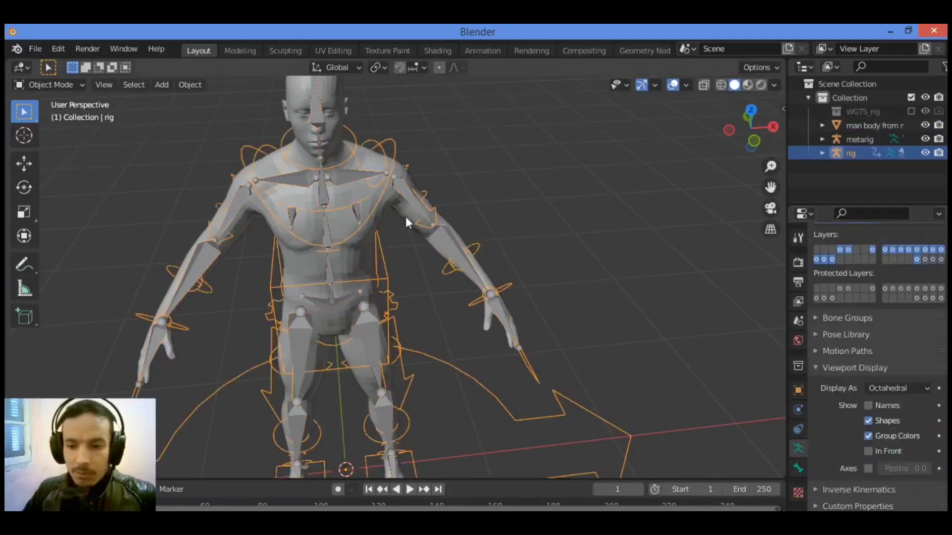
Inspect the generated rig around the body and hide the metarig armature.
left_click_drag(751, 120, 717, 263)
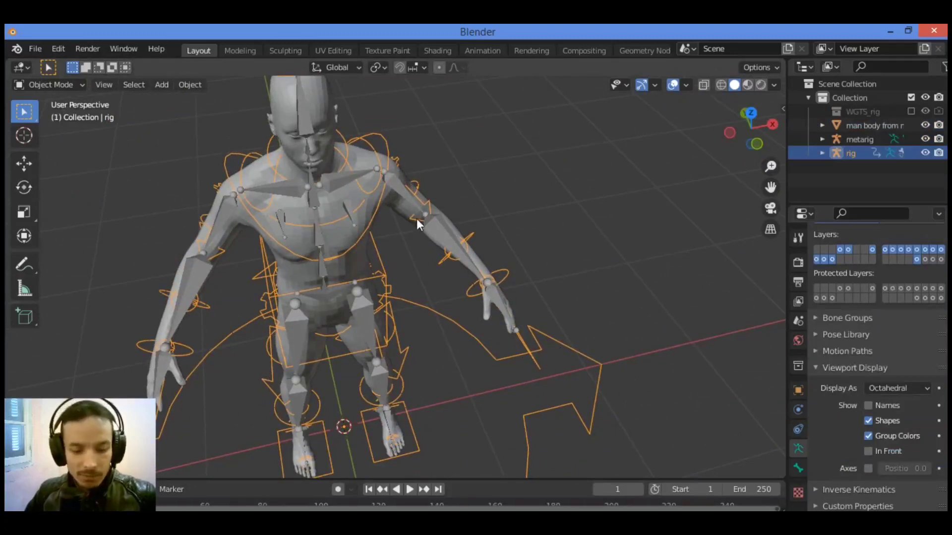
middle_click_drag(417, 219, 425, 267)
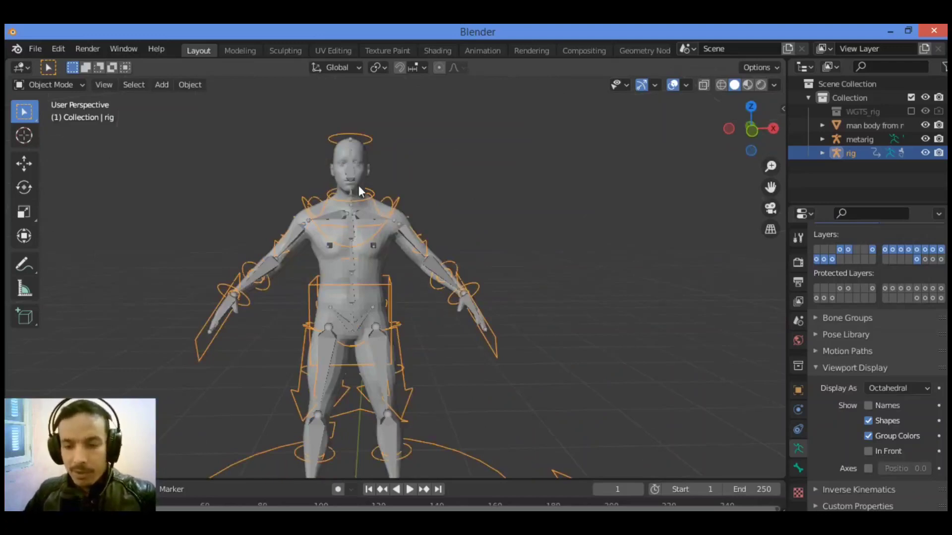
left_click_drag(770, 167, 771, 134)
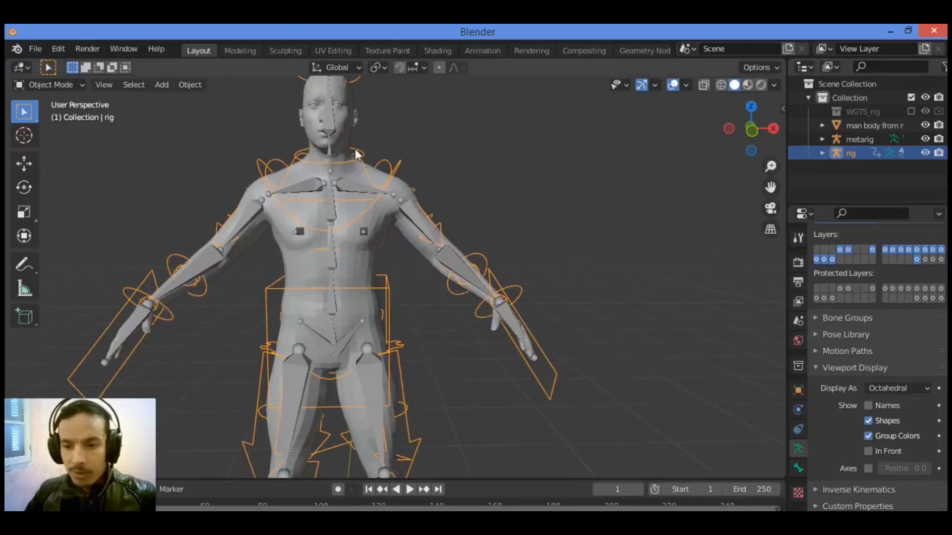
left_click(471, 156)
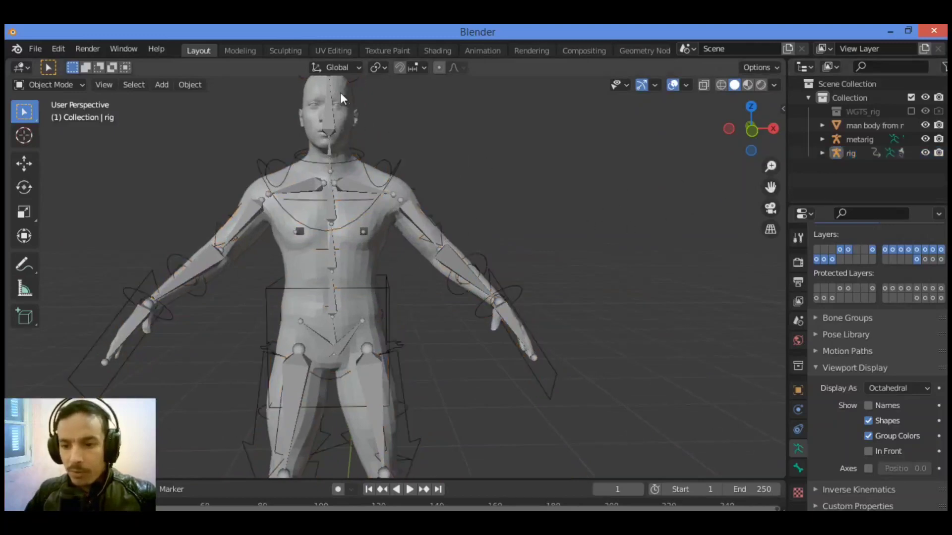
left_click(342, 190)
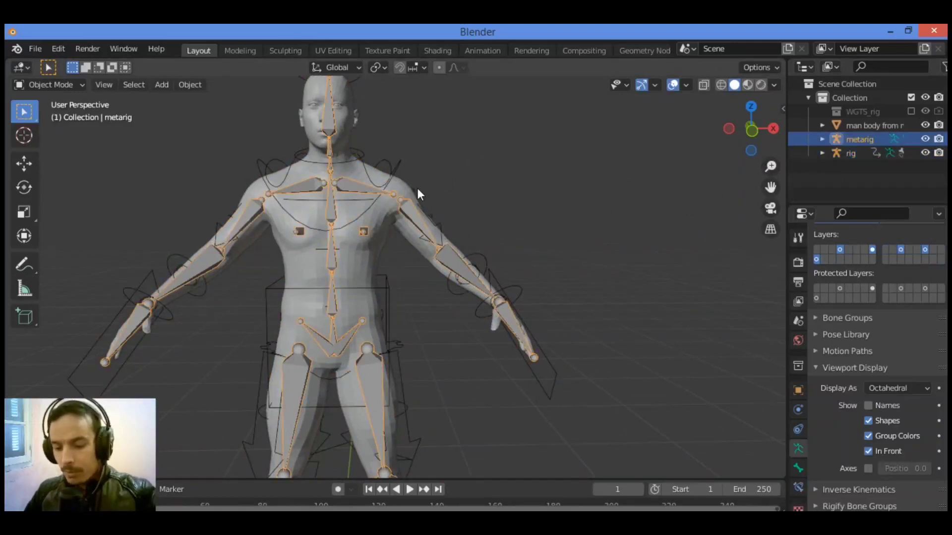
key("h")
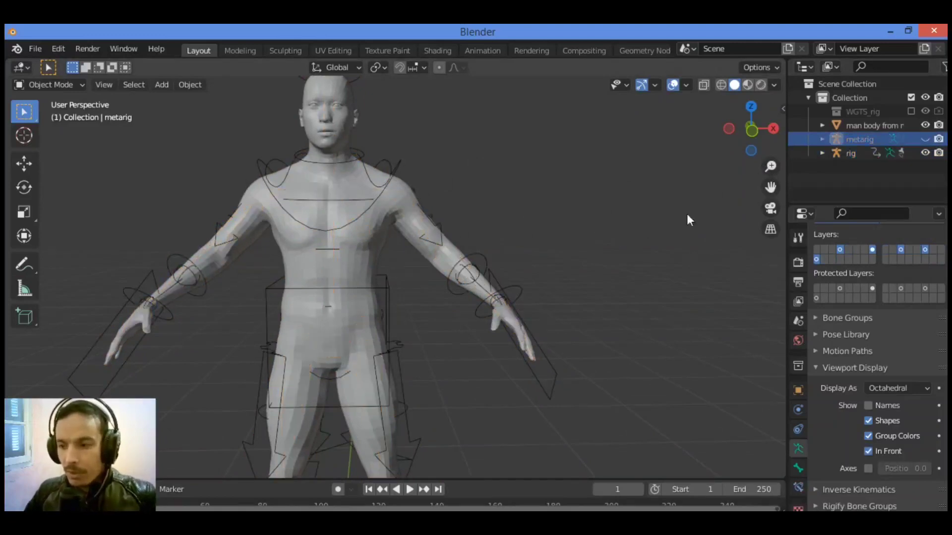
Parent the body mesh to the generated rig with an armature deform that creates vertex groups for the DEF bones.
left_click(338, 107)
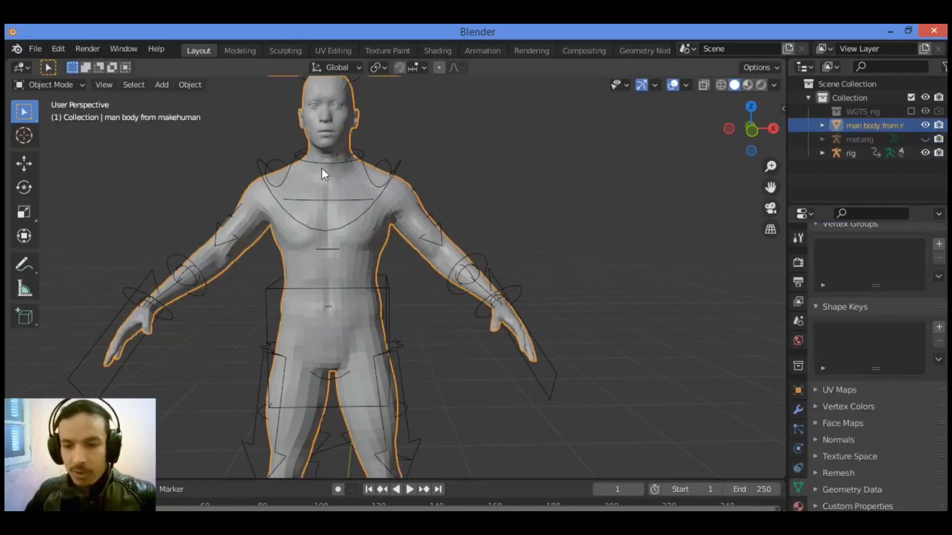
left_click(376, 183, "shift")
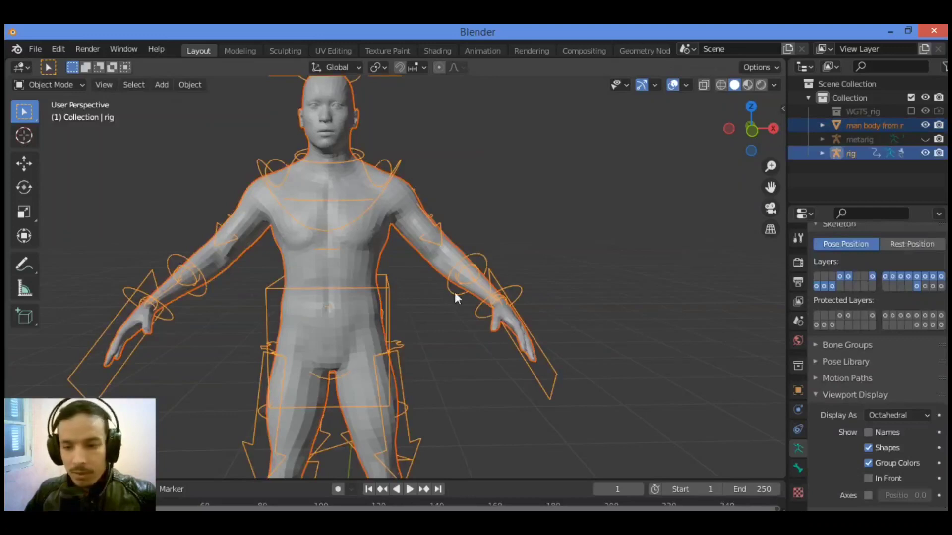
left_click_drag(771, 187, 799, 152)
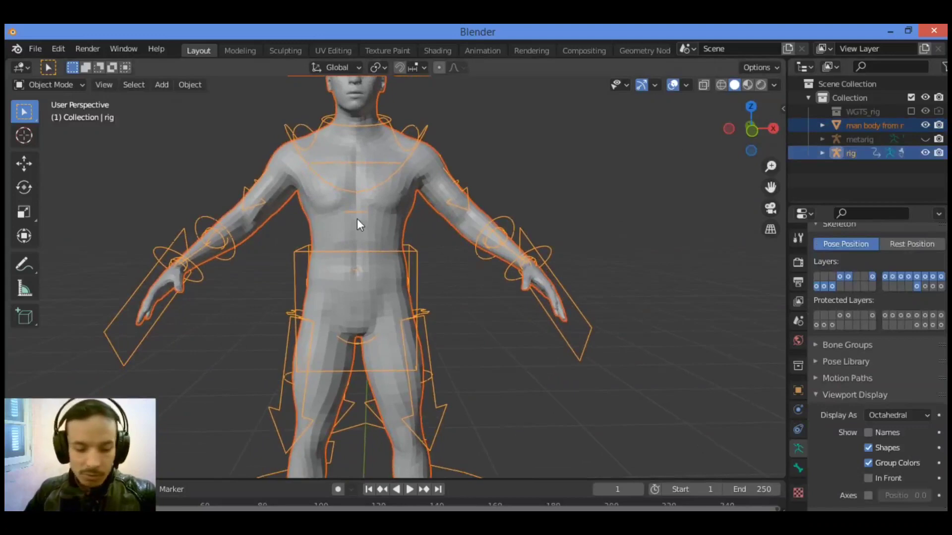
key("ctrl+p")
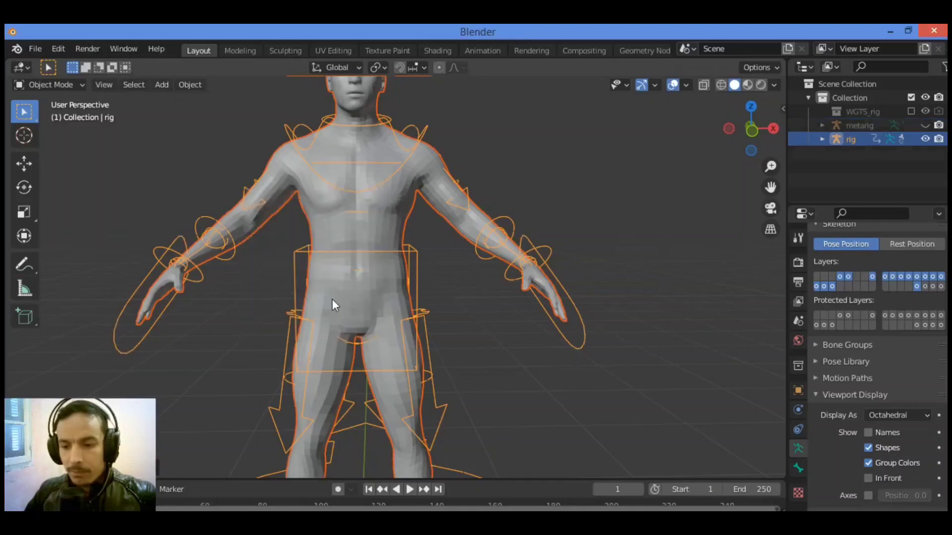
Select the generated control rig around the body mesh.
left_click_drag(748, 127, 481, 243)
left_click(410, 248)
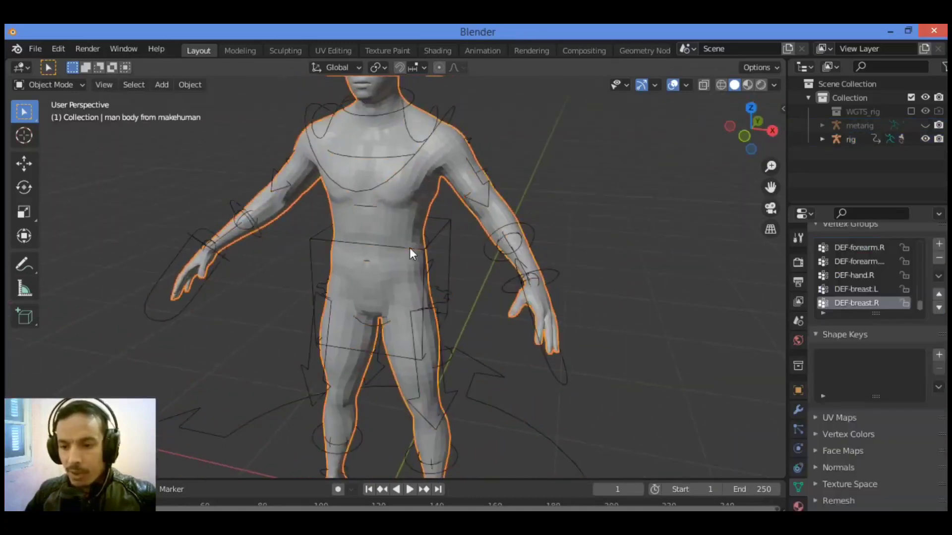
left_click(344, 240)
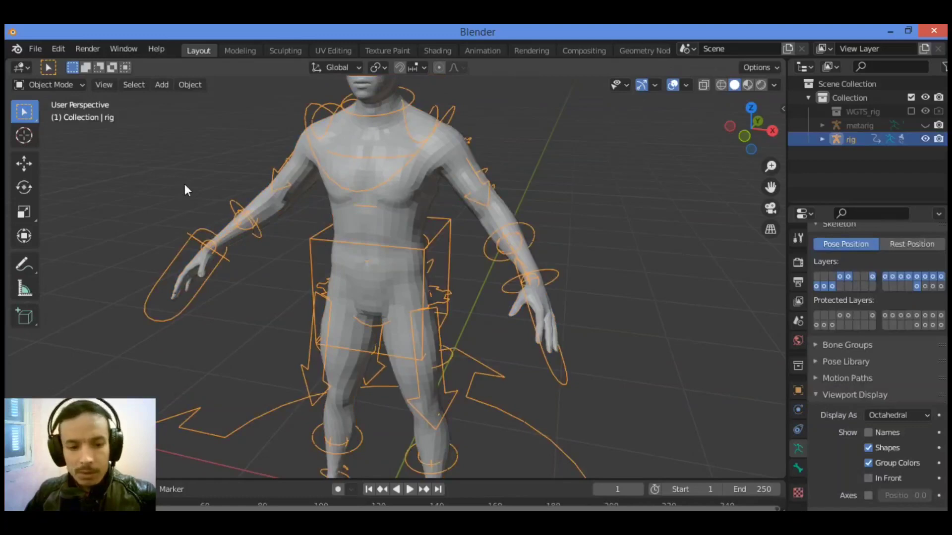
key("Tab")
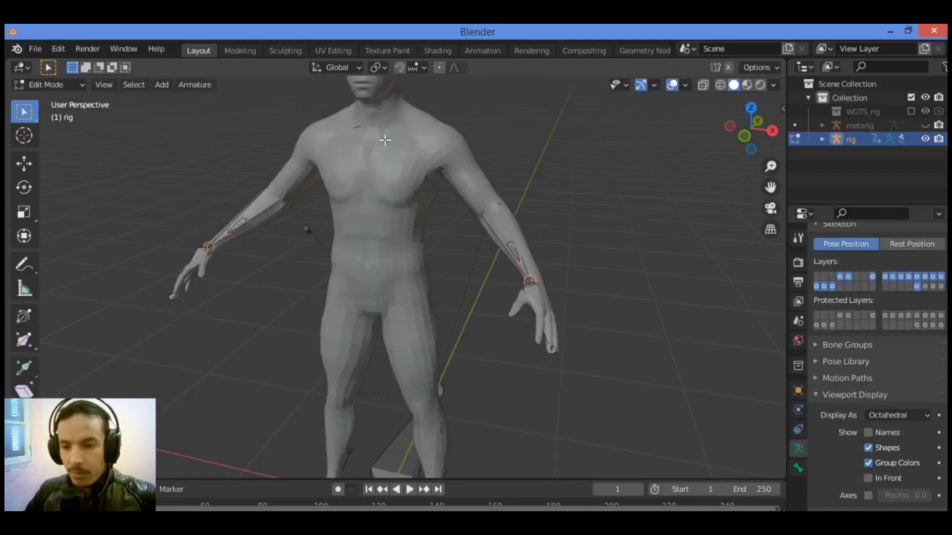
left_click(356, 127)
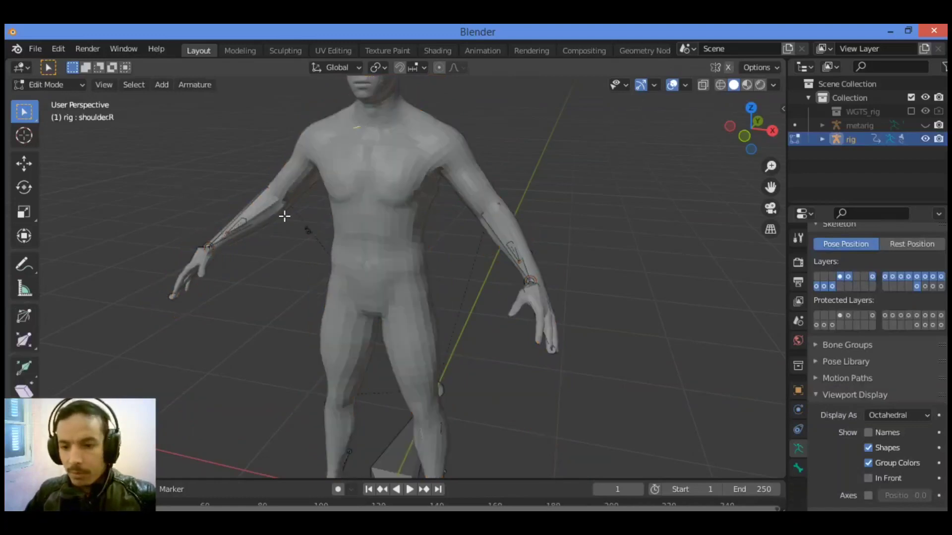
left_click(287, 214)
key("Tab")
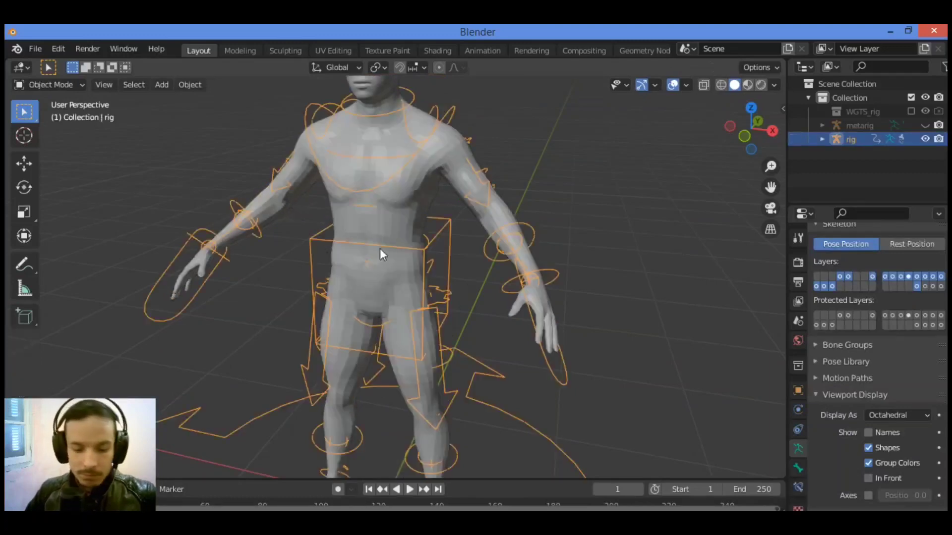
Unhide the metarig armature and switch the generated rig to Pose Mode.
left_click(925, 125)
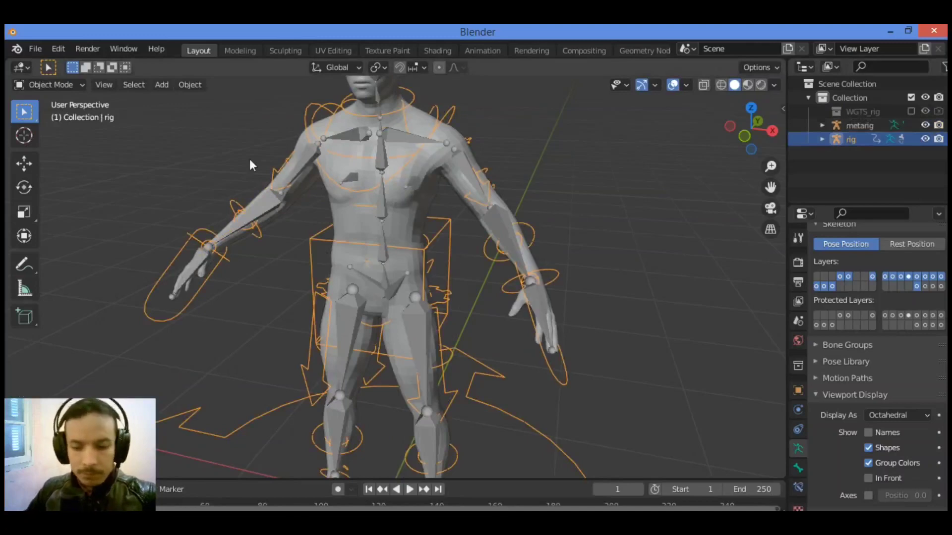
left_click(81, 84)
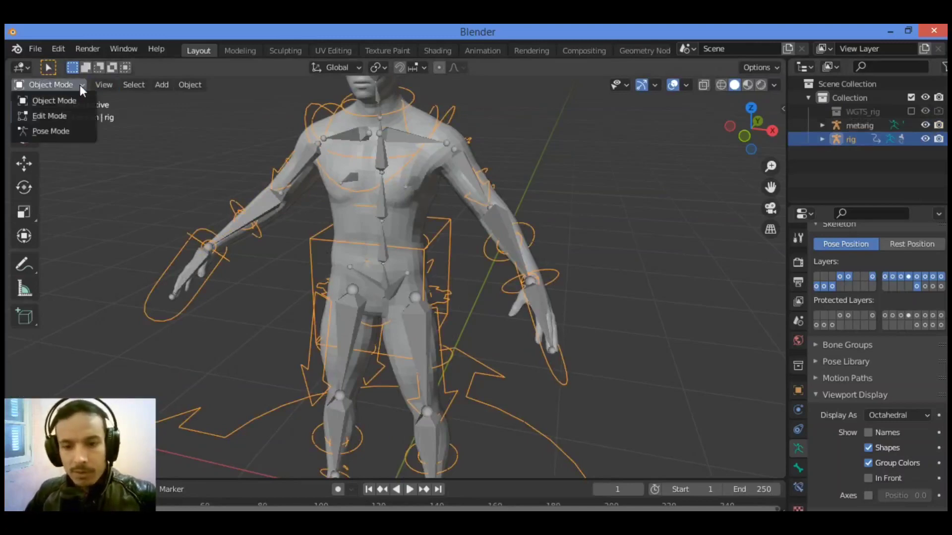
left_click(72, 132)
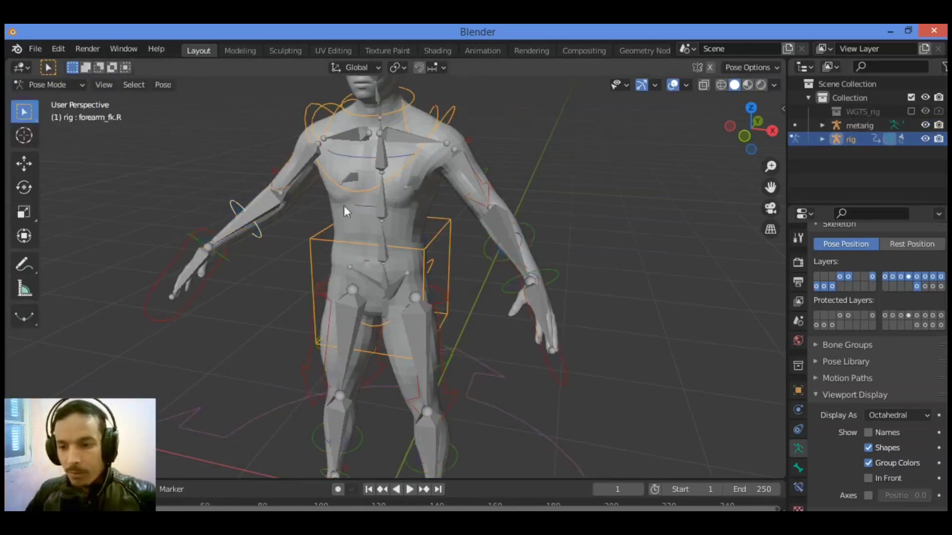
Test the mesh deformation by moving the torso control with the metarig shown, and undo the move.
left_click(420, 253)
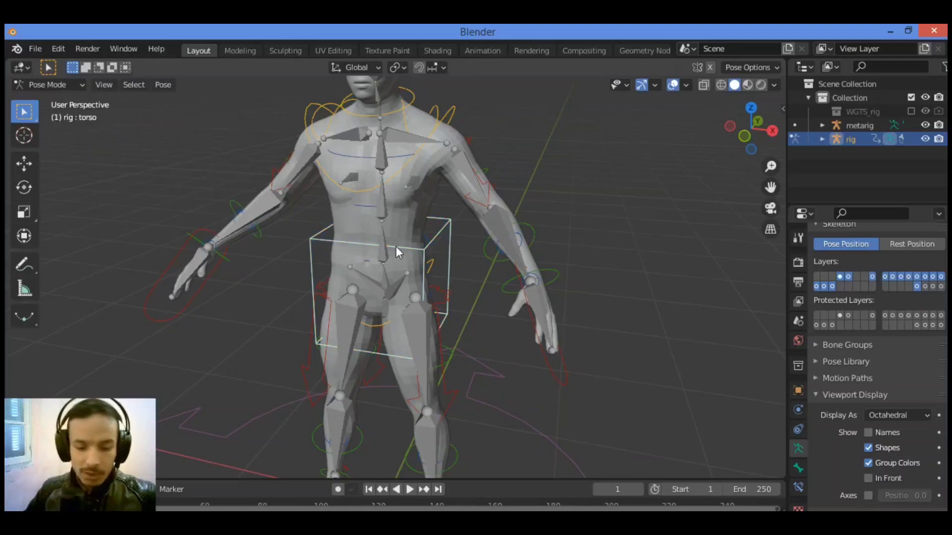
key("g")
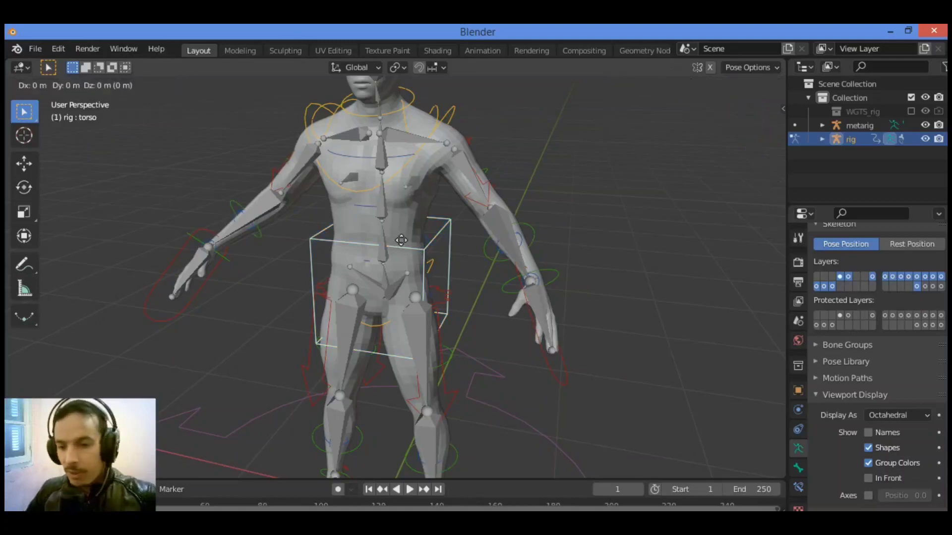
left_click(384, 266)
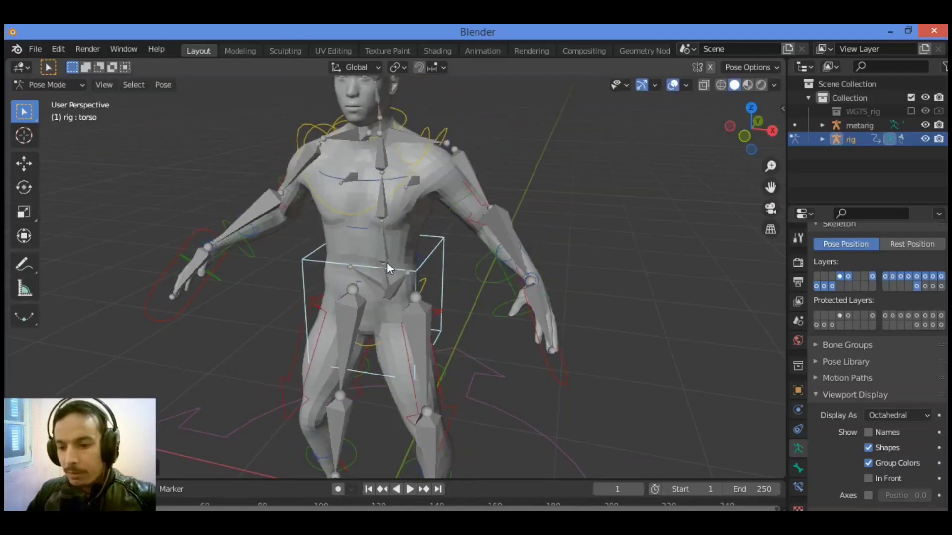
key("ctrl+z")
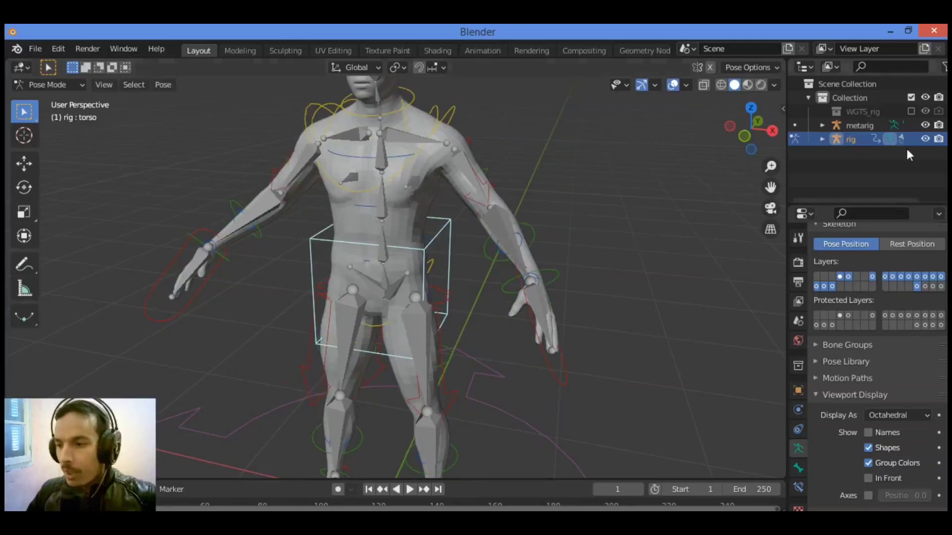
Hide the metarig armature and repeat the torso control test, undoing the move.
left_click(925, 125)
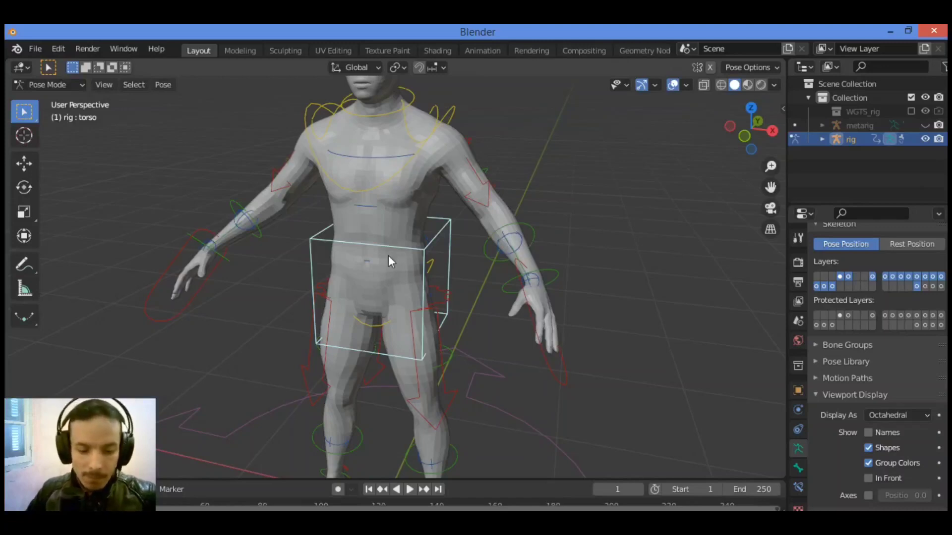
key("g")
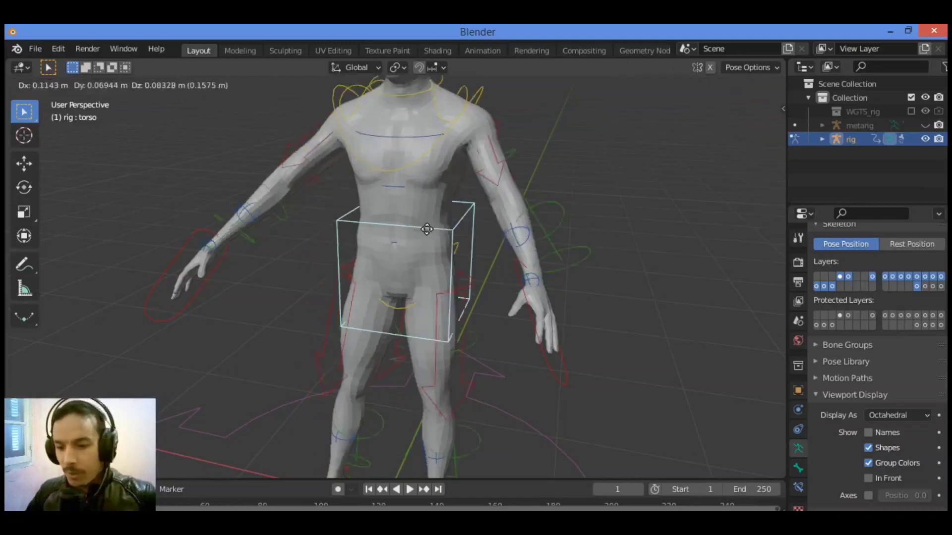
left_click(393, 245)
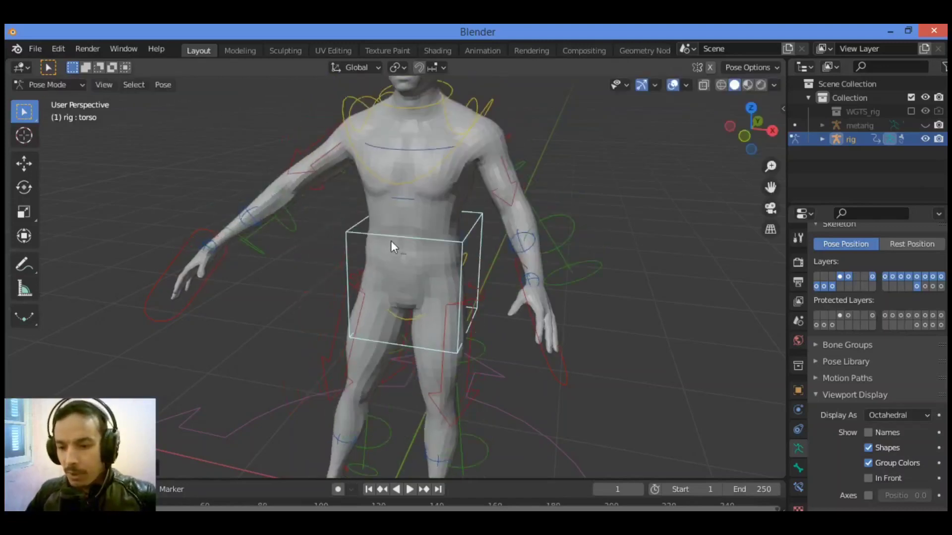
key("ctrl+z")
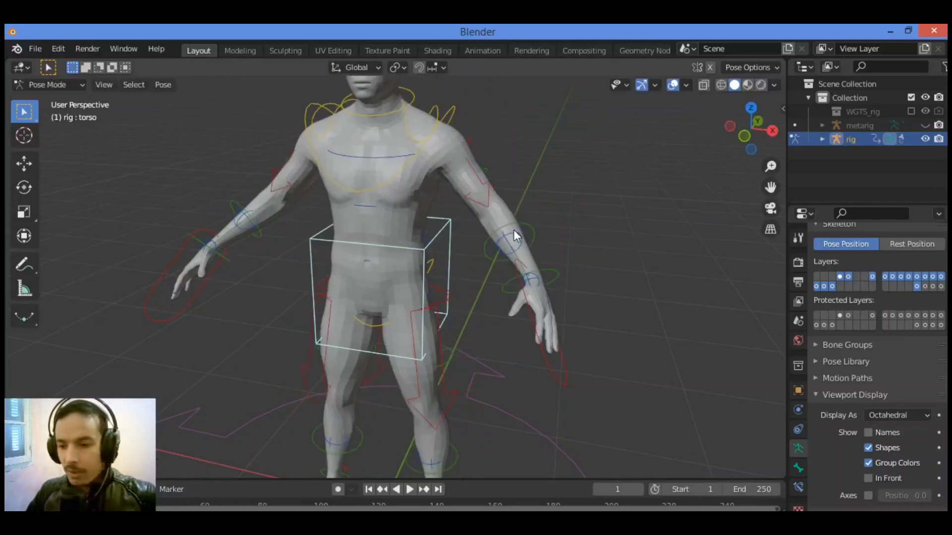
Test the head control above the figure by moving it slightly, and undo the move.
left_click(537, 227)
left_click(525, 222)
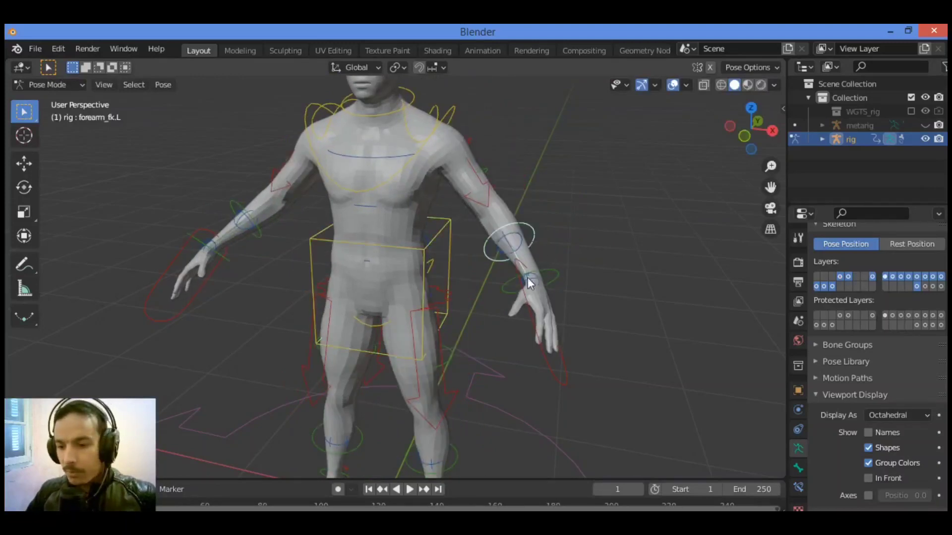
scroll(578, 226, "down", 2)
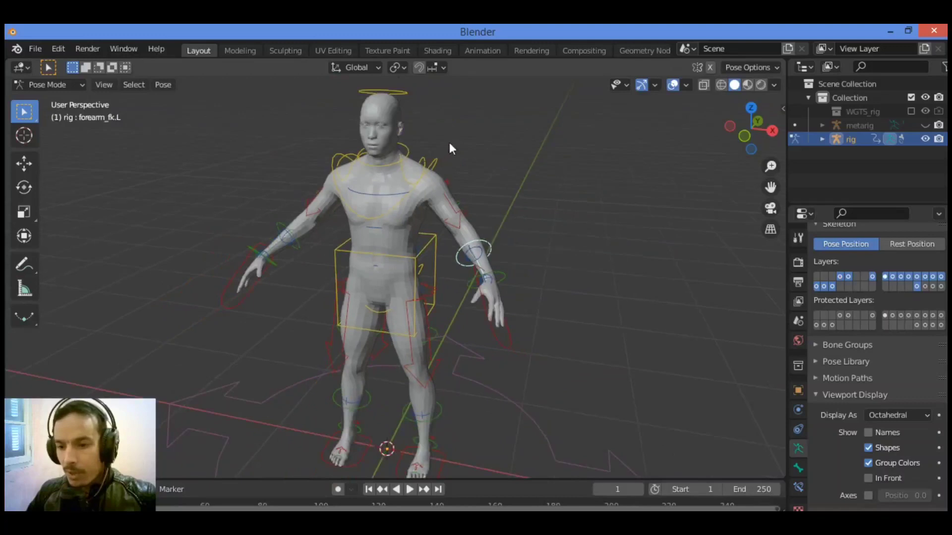
left_click(387, 93)
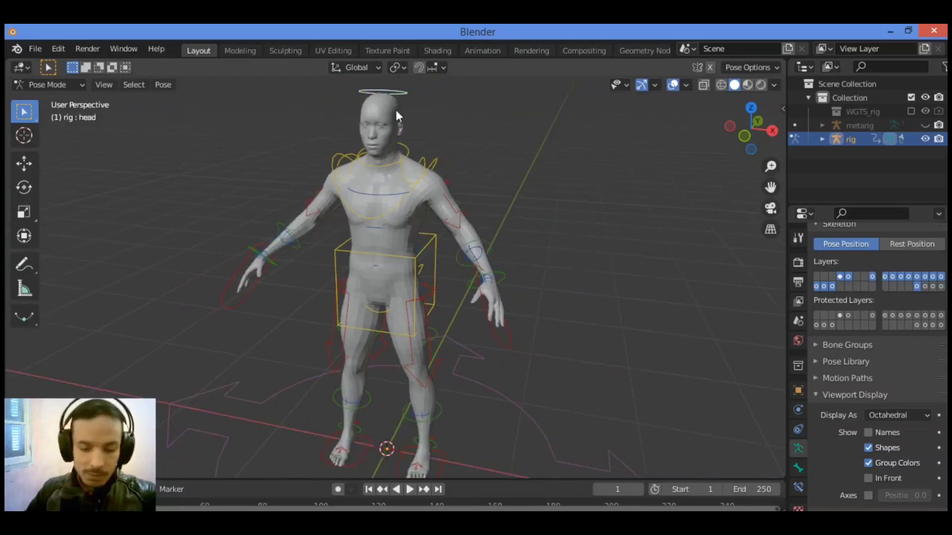
key("g")
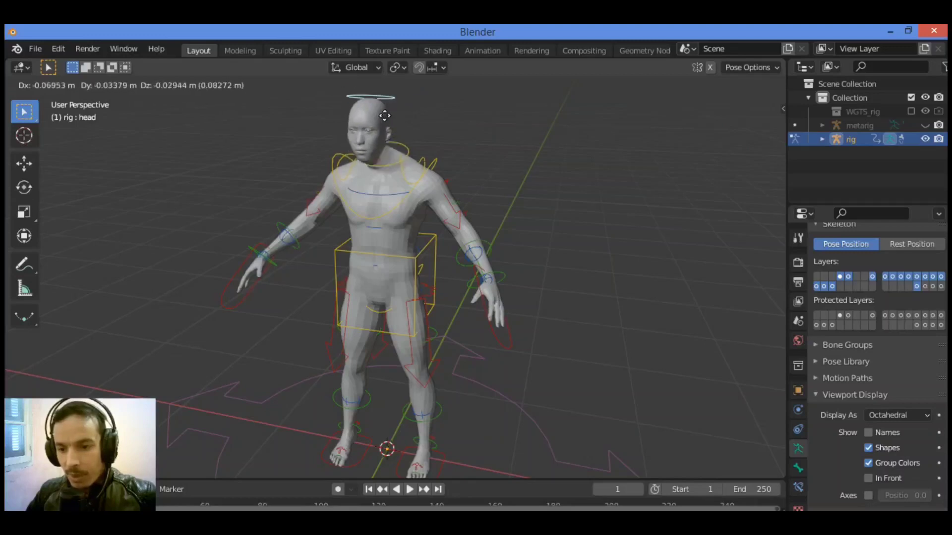
left_click(392, 110)
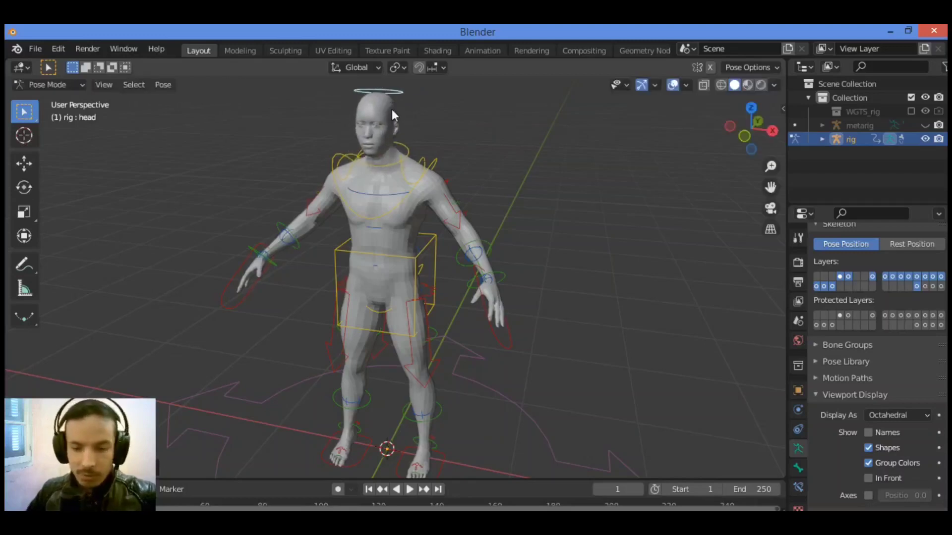
key("ctrl+z")
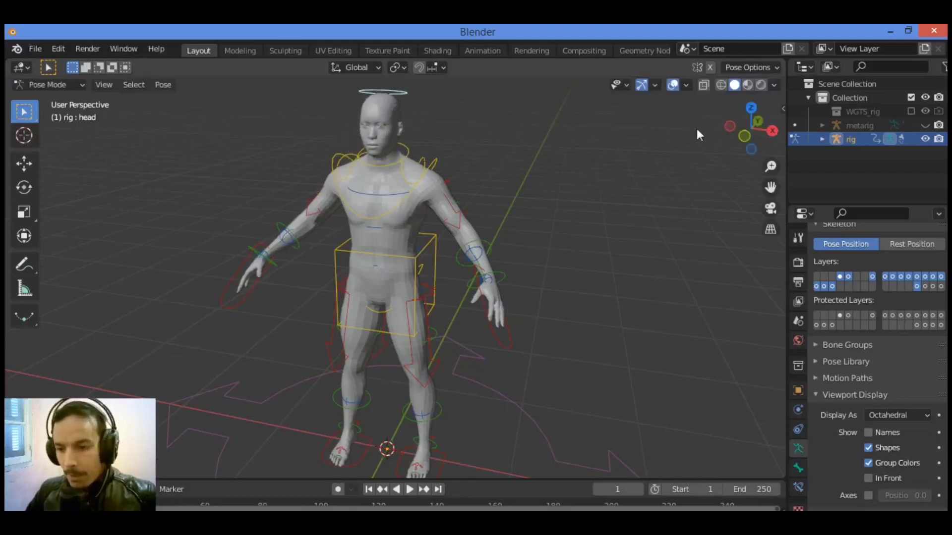
Move the chest control to shift the upper body toward the character's left side.
left_click_drag(751, 129, 334, 208)
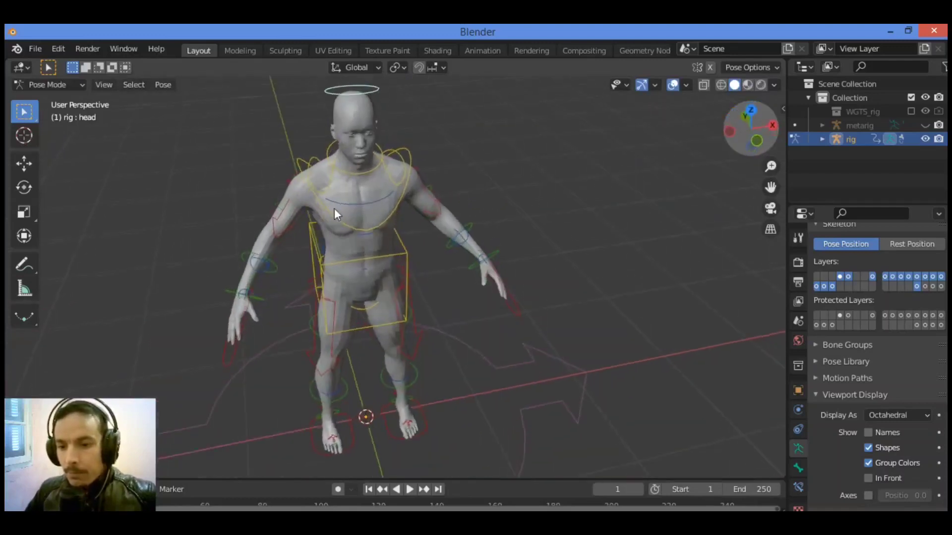
left_click(328, 191)
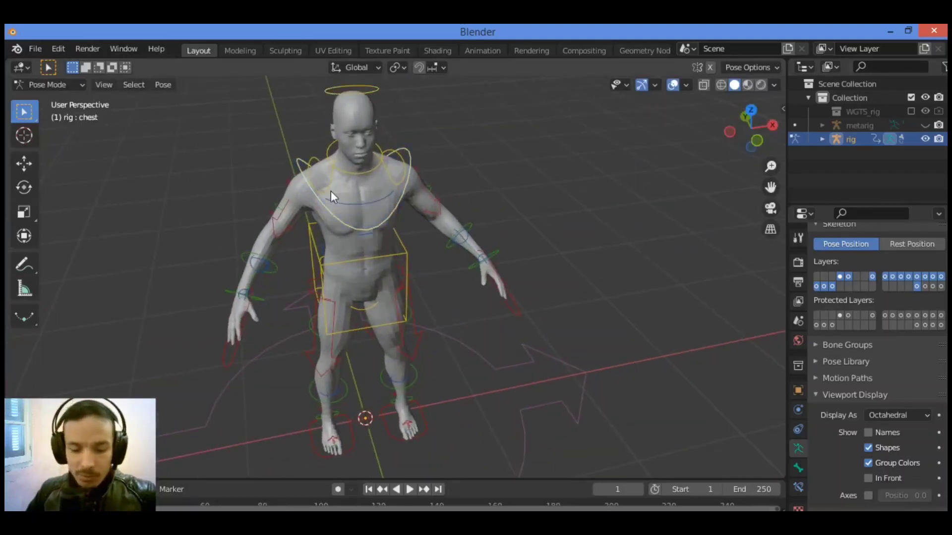
key("g")
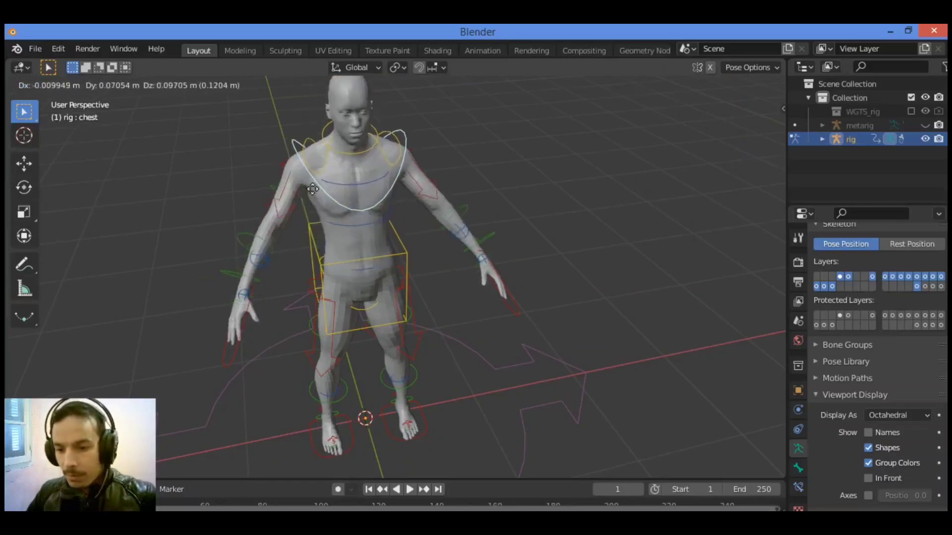
key("Escape")
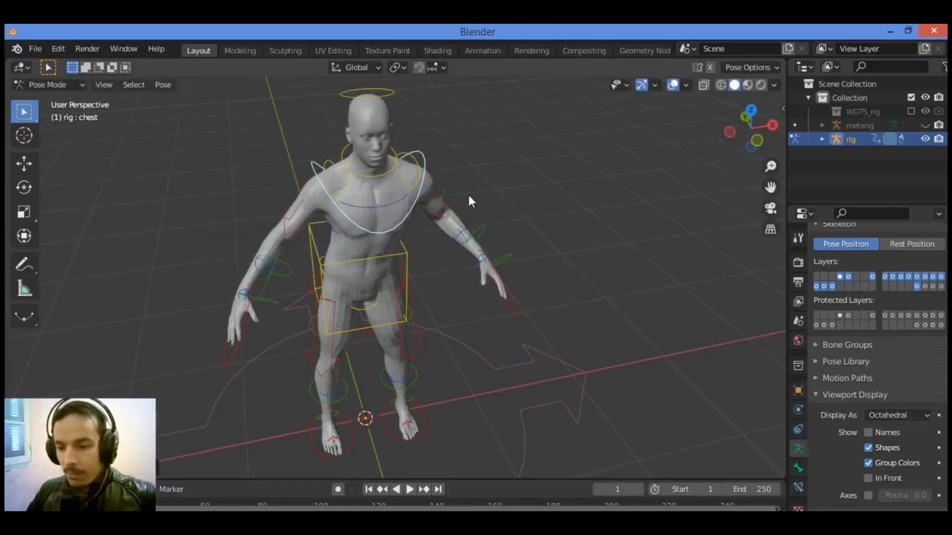
Try moving the right forearm tweak control, forearm_tweak.R.001.
left_click(268, 266)
key("g")
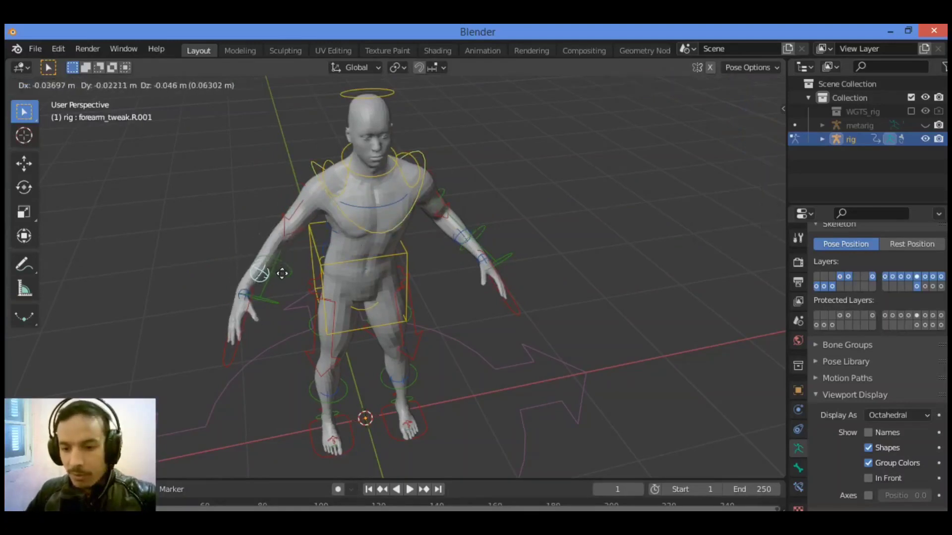
left_click(290, 264)
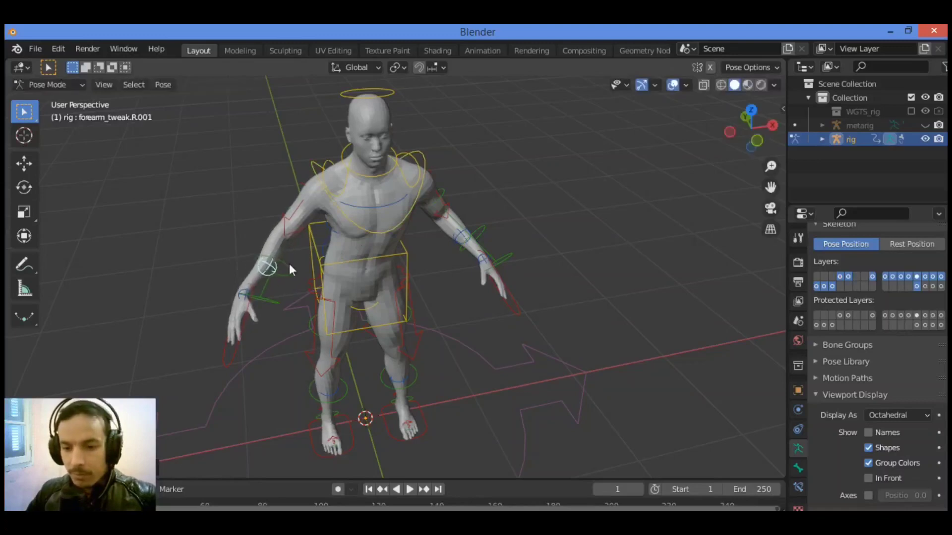
Test the right hand IK control by raising the hand outward, and undo the move.
left_click(249, 306)
left_click(240, 328)
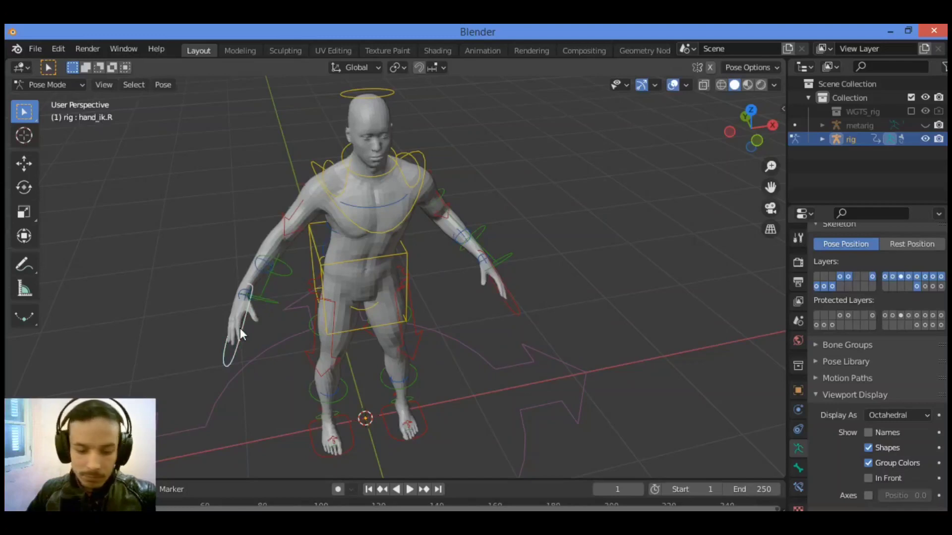
key("g")
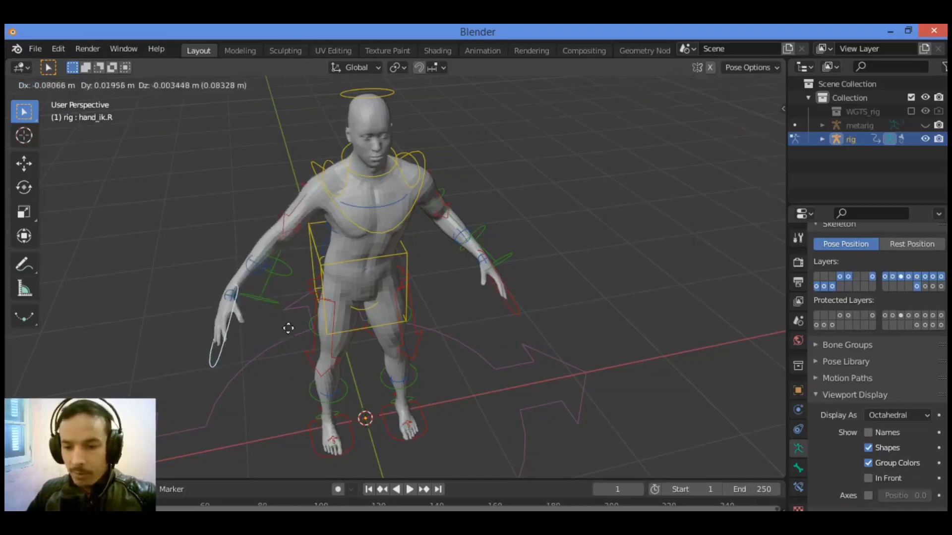
left_click(211, 301)
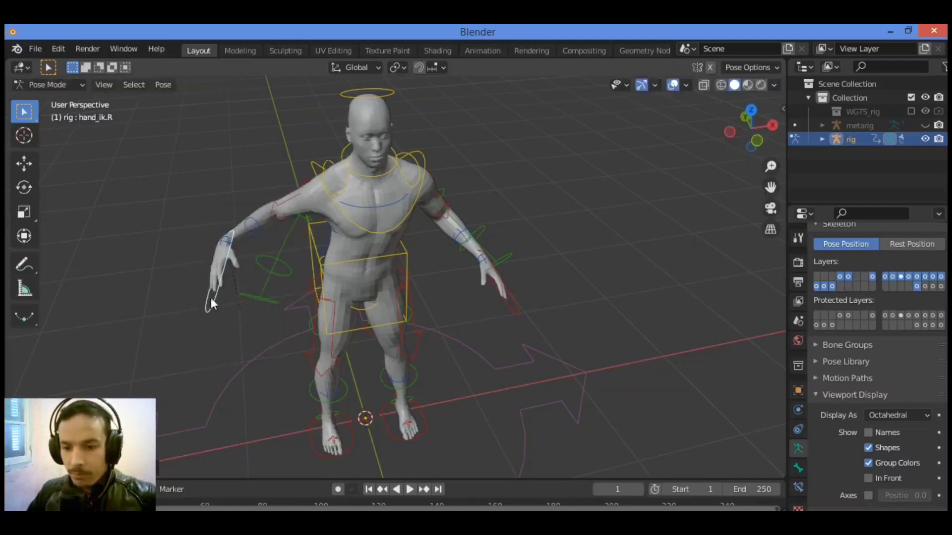
key("ctrl+z")
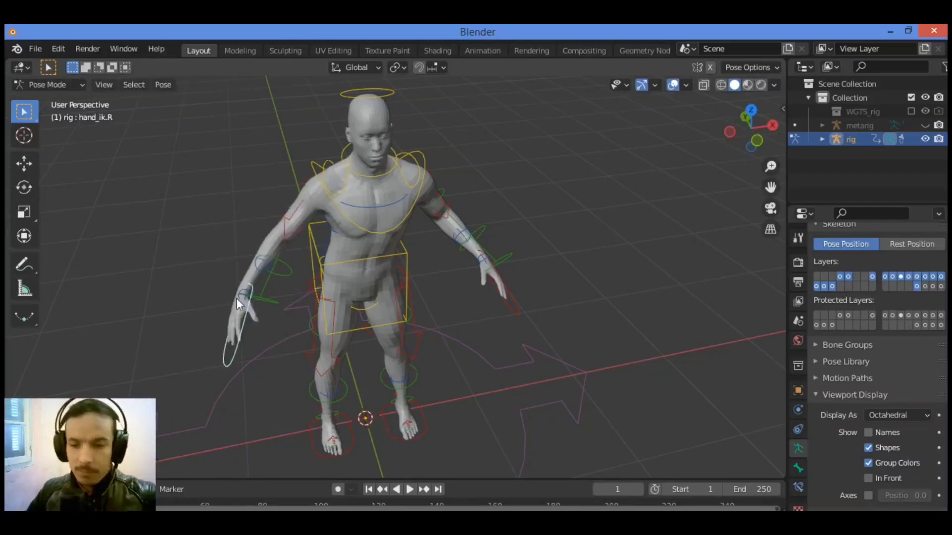